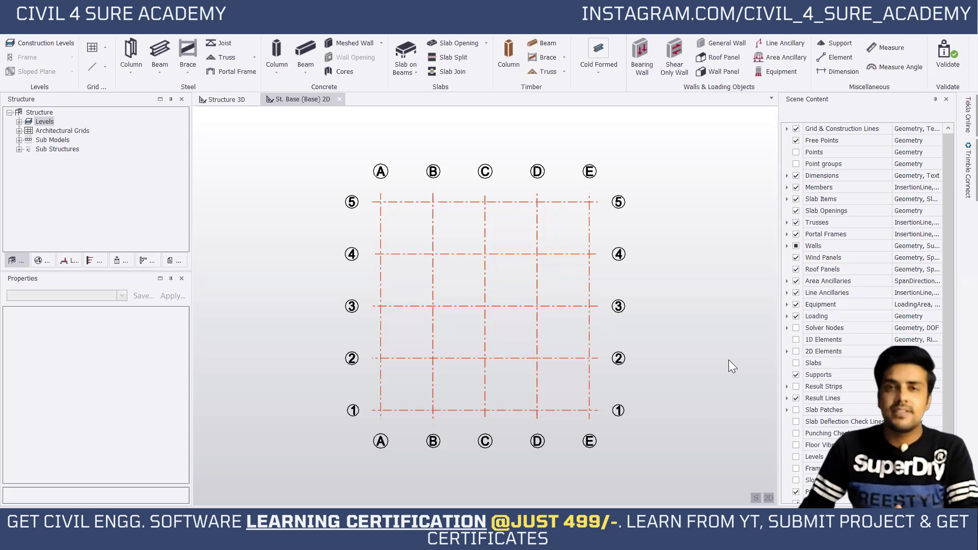
# Step: Show the Steel Column dropdown listing the available steel column types
pyautogui.click(128, 72)
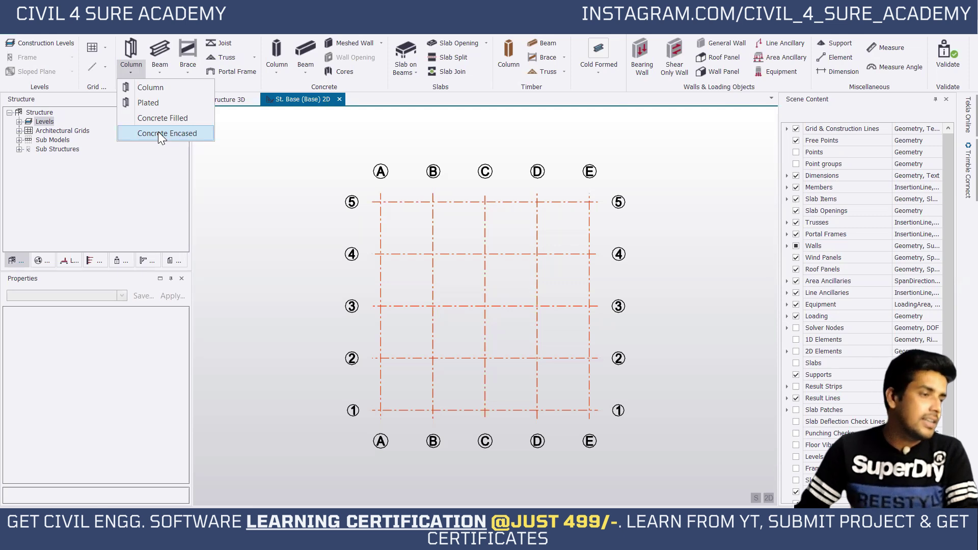
# Step: Expand Levels in the Structure tree to reveal the four storeys, then list the steel column types again
pyautogui.click(437, 372)
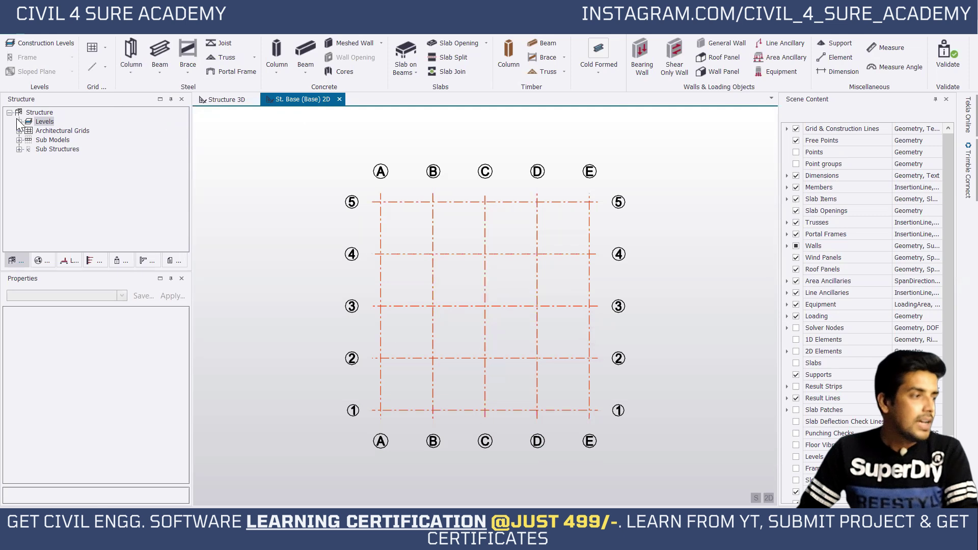
pyautogui.doubleClick(46, 122)
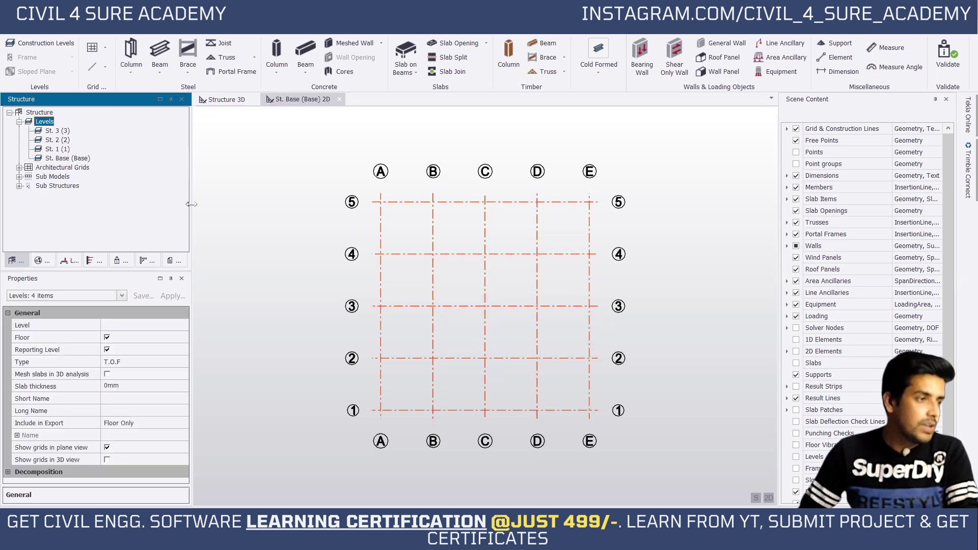
pyautogui.click(285, 101)
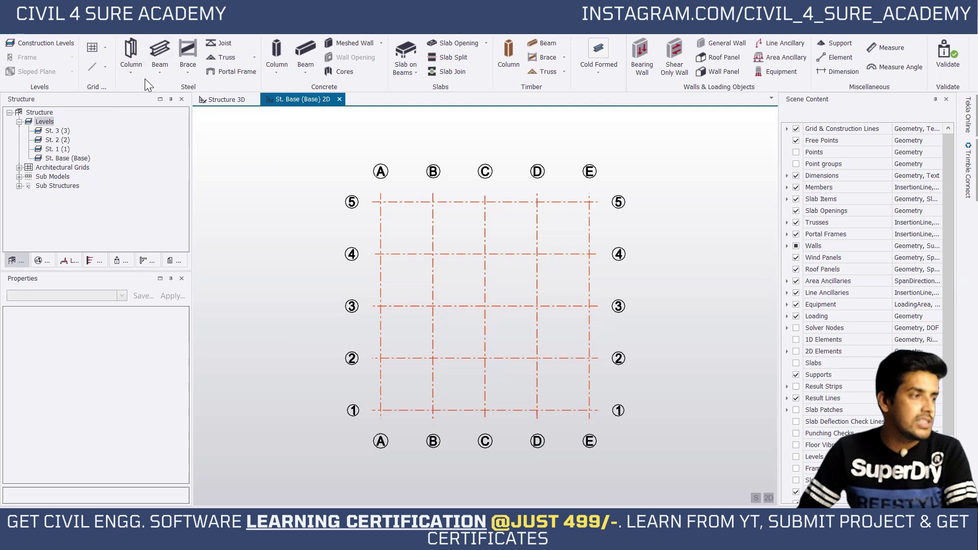
pyautogui.click(134, 71)
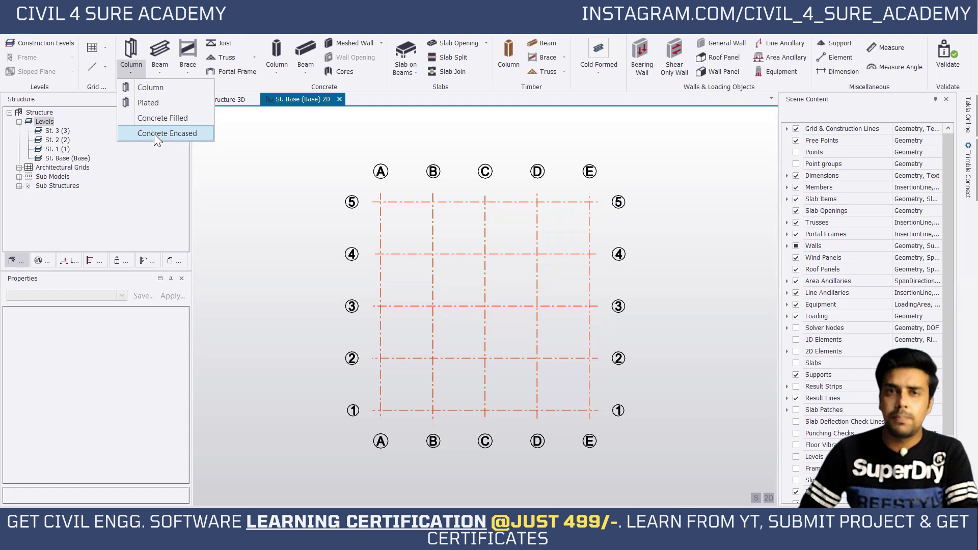
# Step: Start a standard rolled steel column and set its grade to Fe 540
pyautogui.click(156, 90)
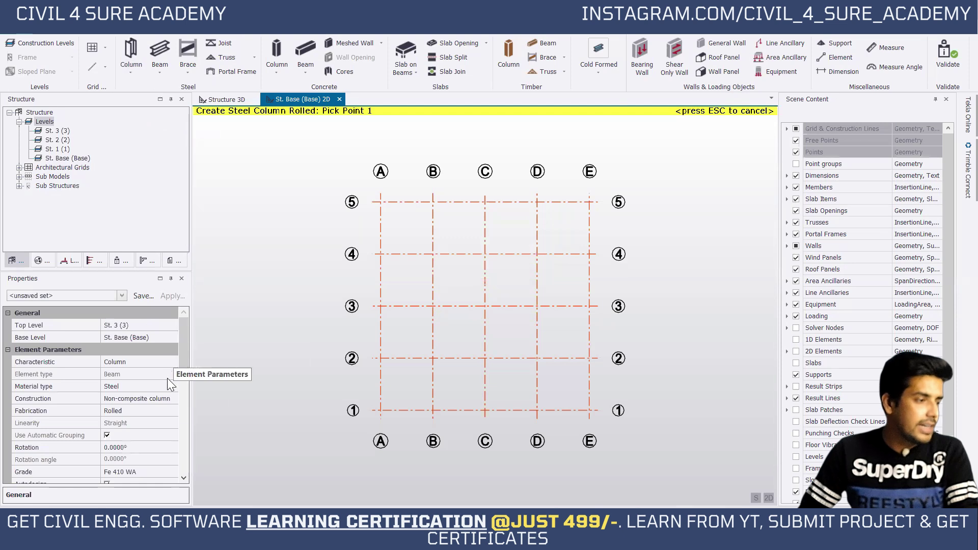
pyautogui.scroll(-1, 183, 361)
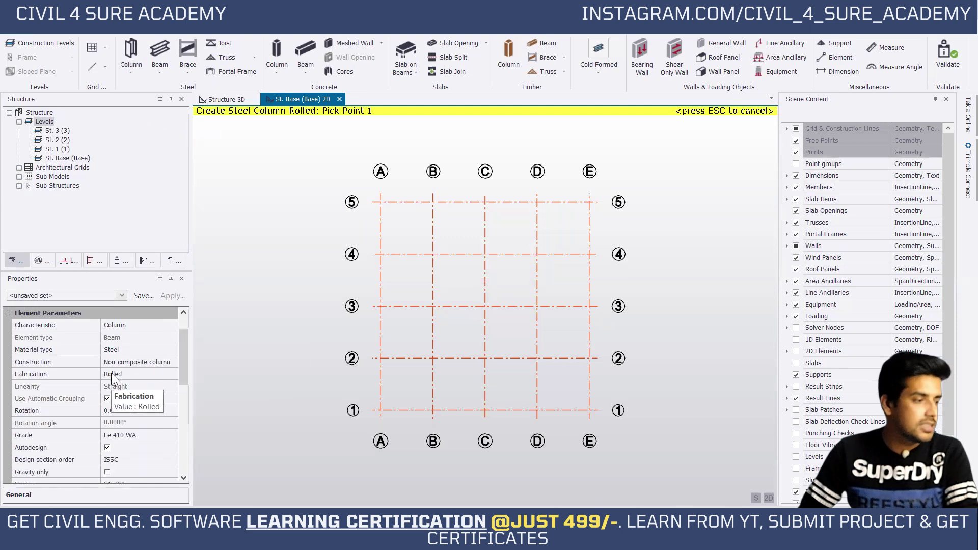
pyautogui.scroll(-1, 181, 381)
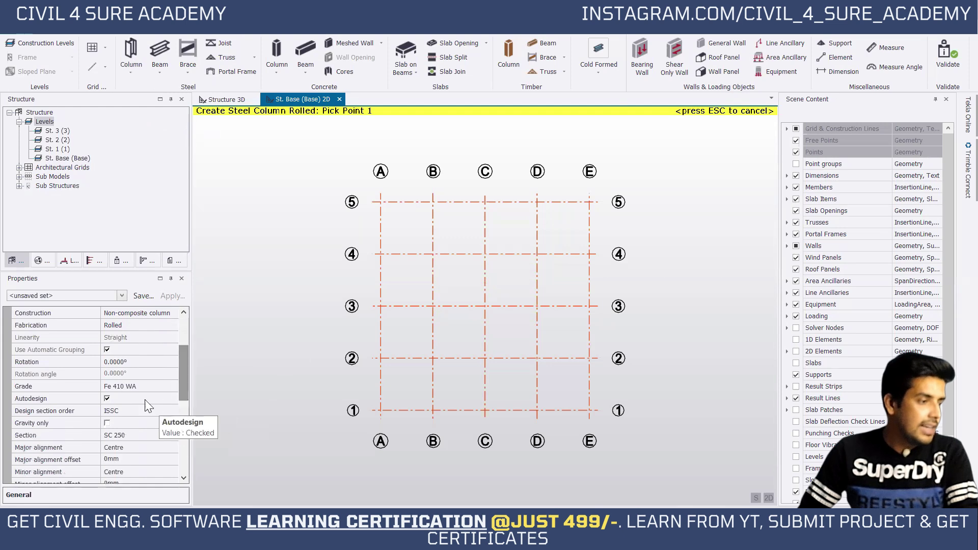
pyautogui.click(172, 387)
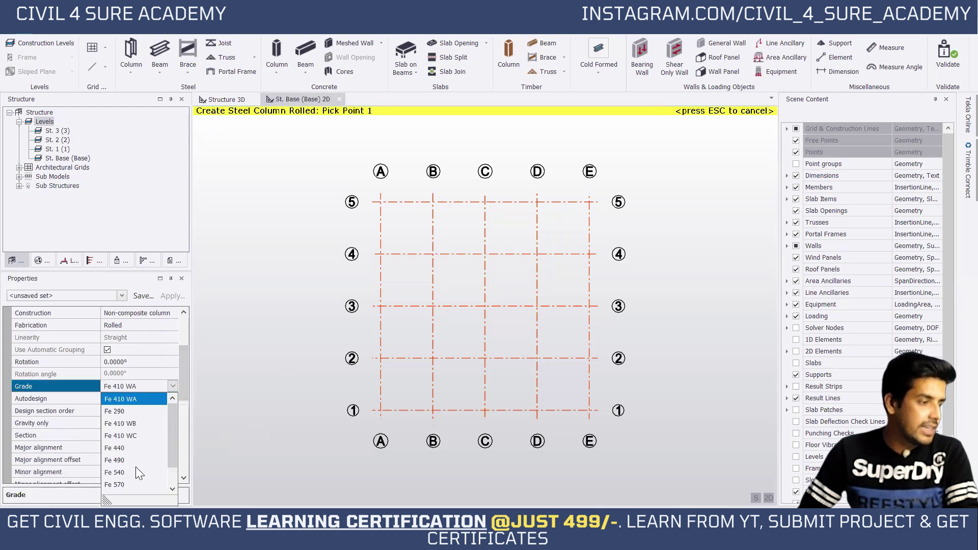
pyautogui.click(136, 472)
pyautogui.scroll(-3, 184, 373)
pyautogui.scroll(-1, 179, 395)
# Step: Set the column's design section order to ISWB
pyautogui.click(154, 386)
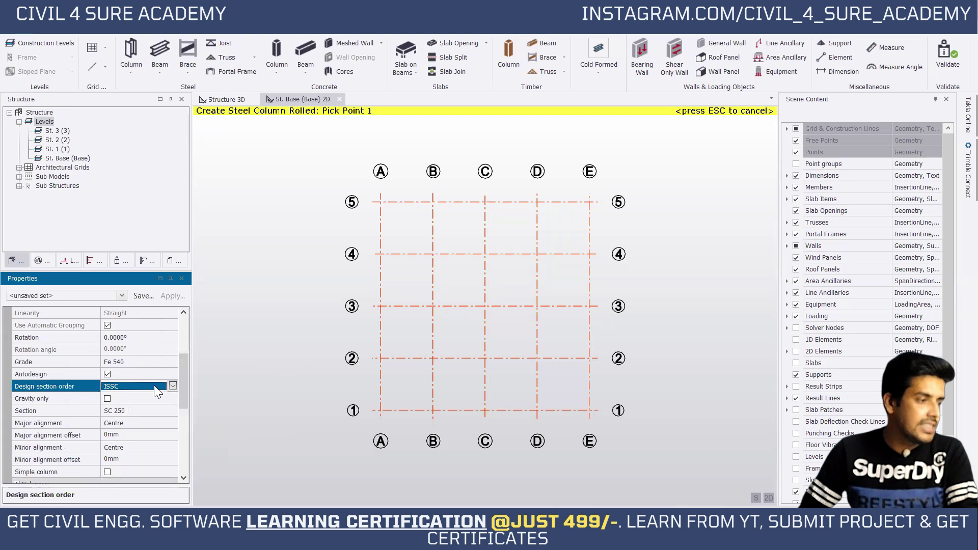
pyautogui.click(172, 386)
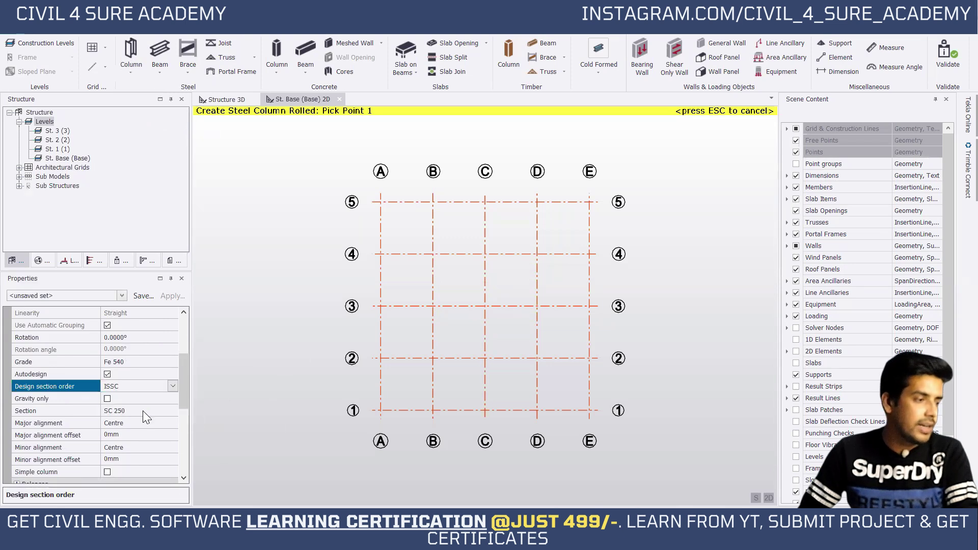
pyautogui.click(143, 411)
pyautogui.click(440, 347)
pyautogui.click(442, 342)
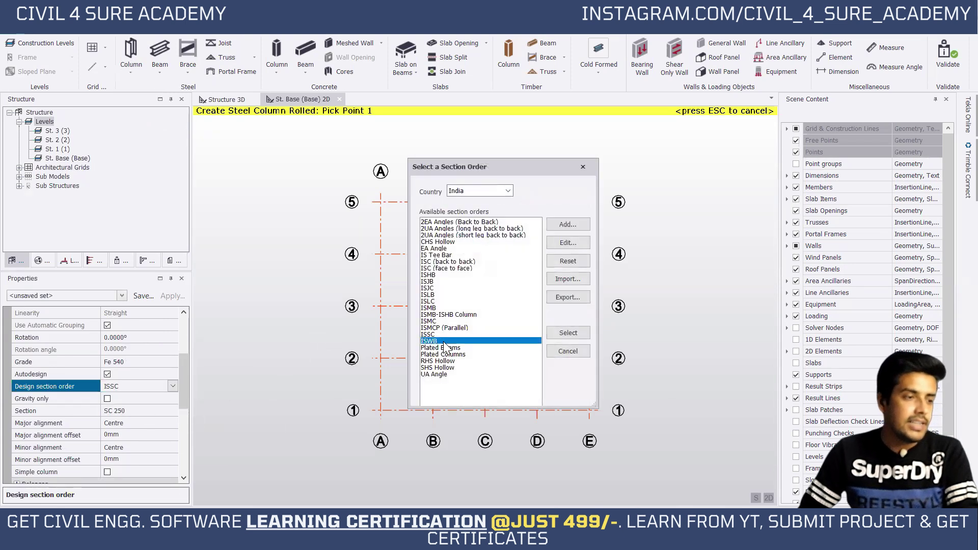
pyautogui.click(560, 336)
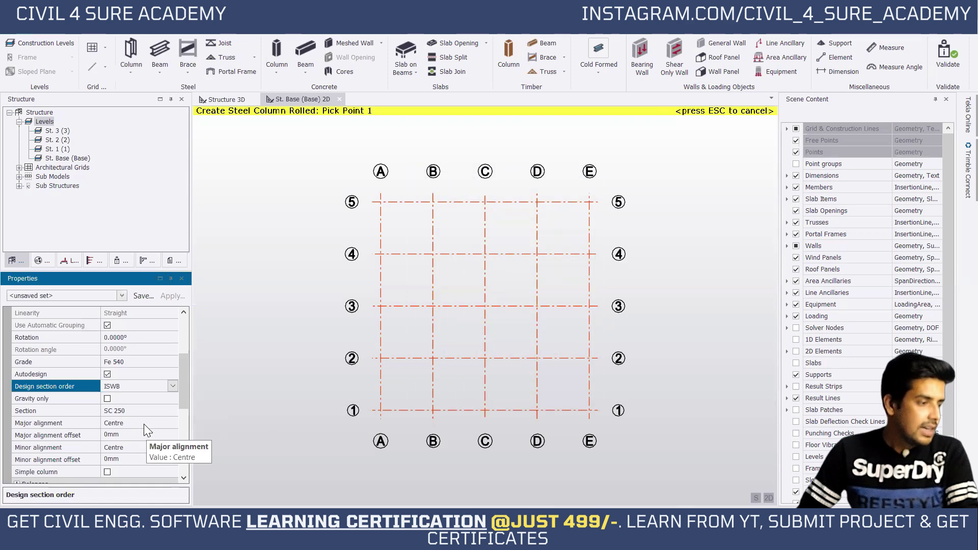
# Step: Choose WB 150 from the ISWB sections catalogue as the column section
pyautogui.click(131, 414)
pyautogui.click(172, 411)
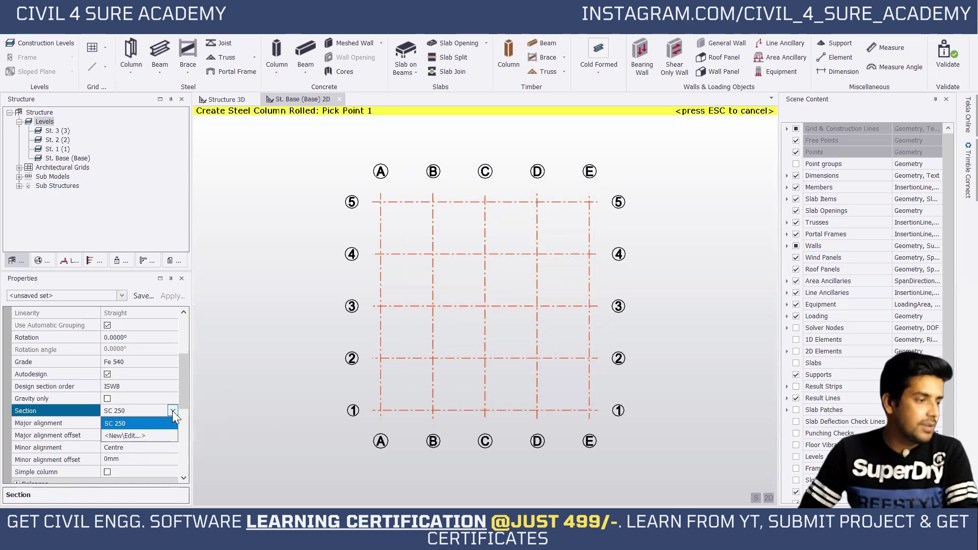
pyautogui.click(148, 433)
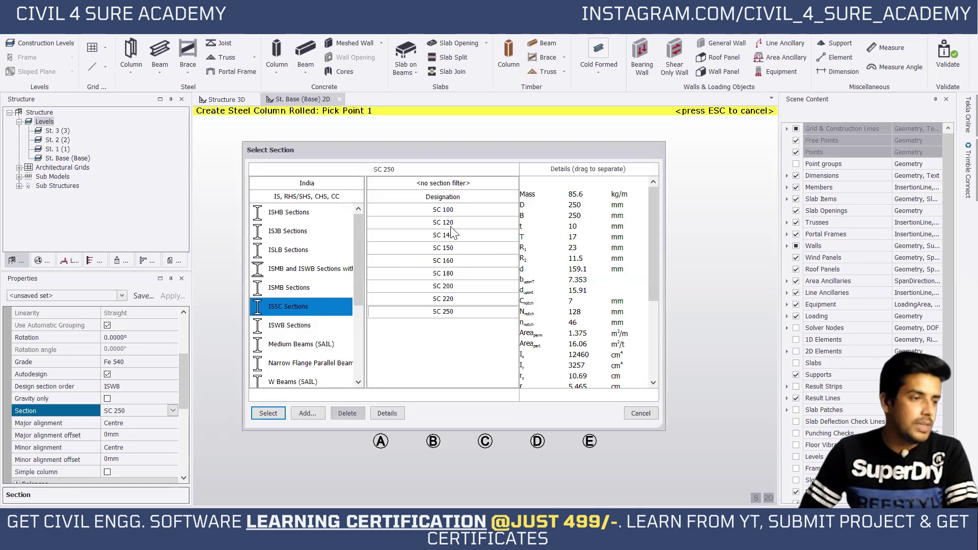
pyautogui.click(305, 330)
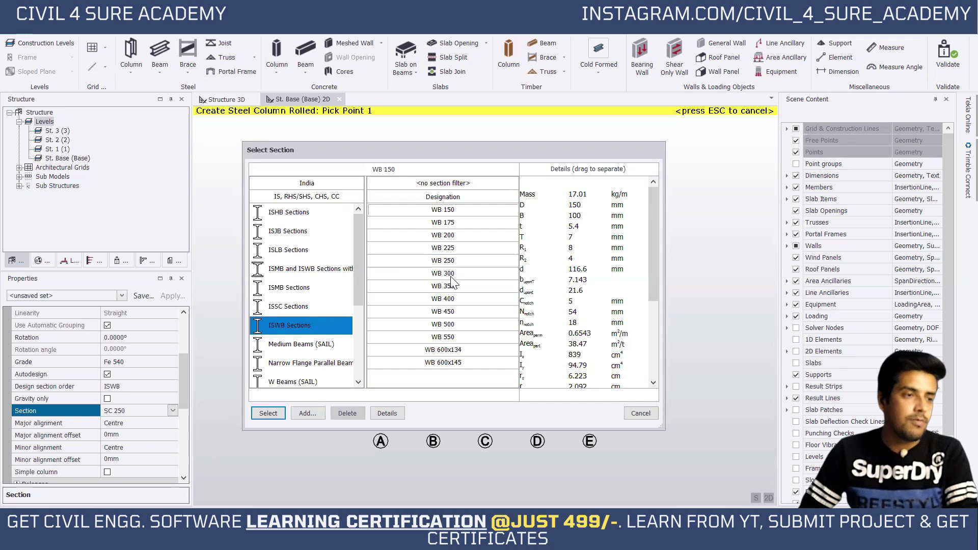
pyautogui.click(379, 410)
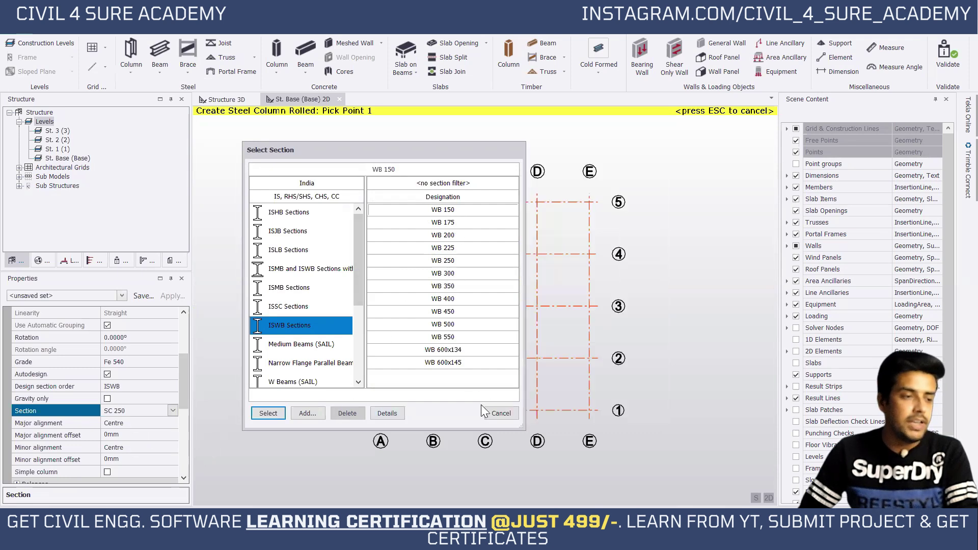
pyautogui.click(267, 414)
pyautogui.moveTo(181, 394); pyautogui.dragTo(182, 414)
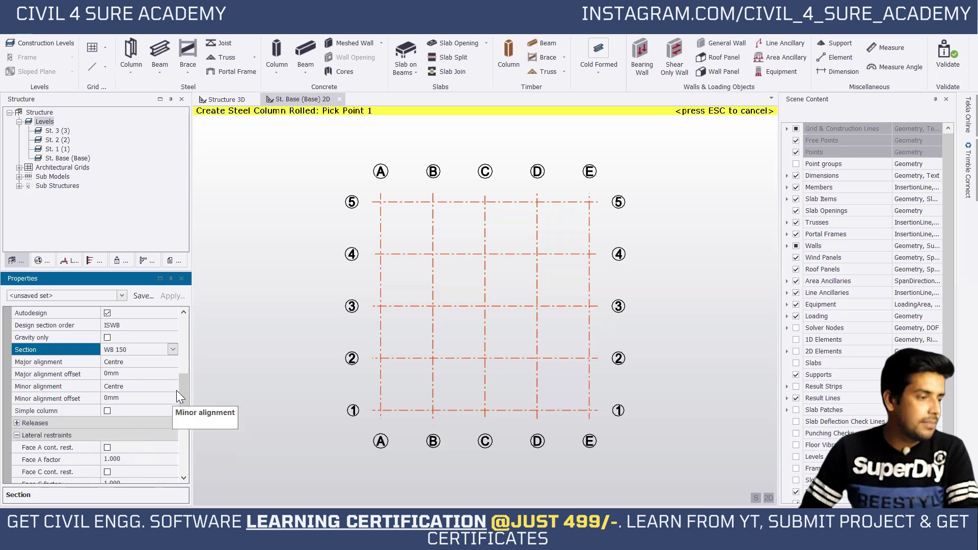
pyautogui.scroll(-4, 179, 403)
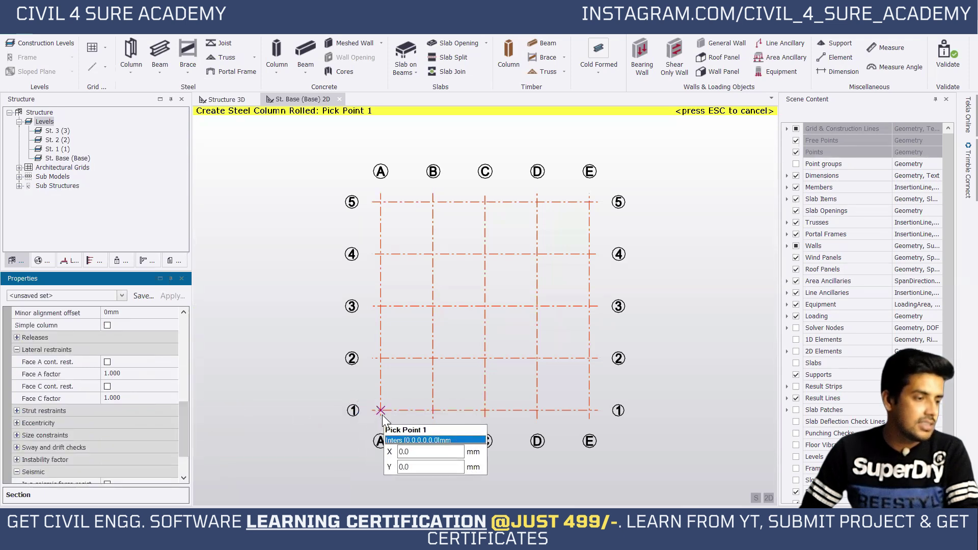
# Step: Place the WB 150 Fe 540 column at grid A-1, check it zoomed out in 3D, and return to the Base plan
pyautogui.click(431, 444)
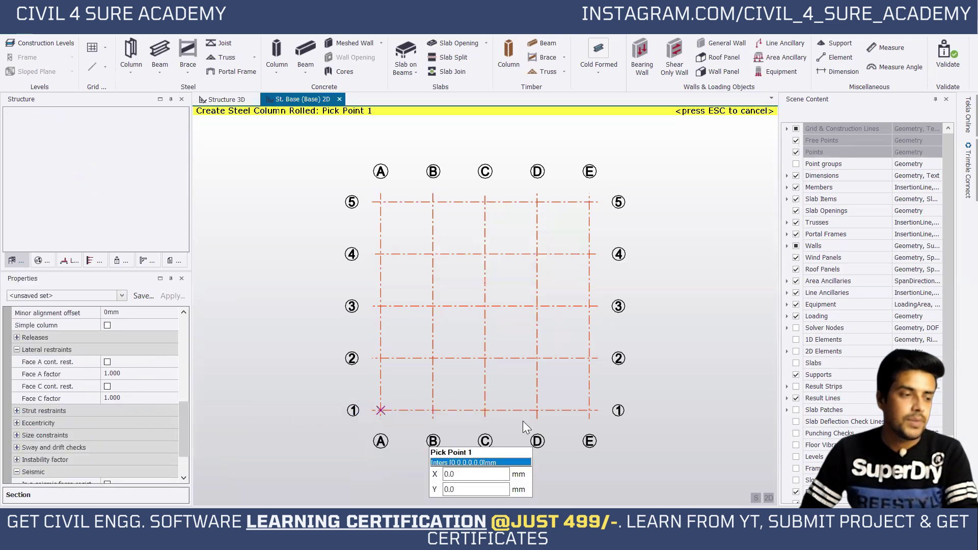
pyautogui.press('Escape')
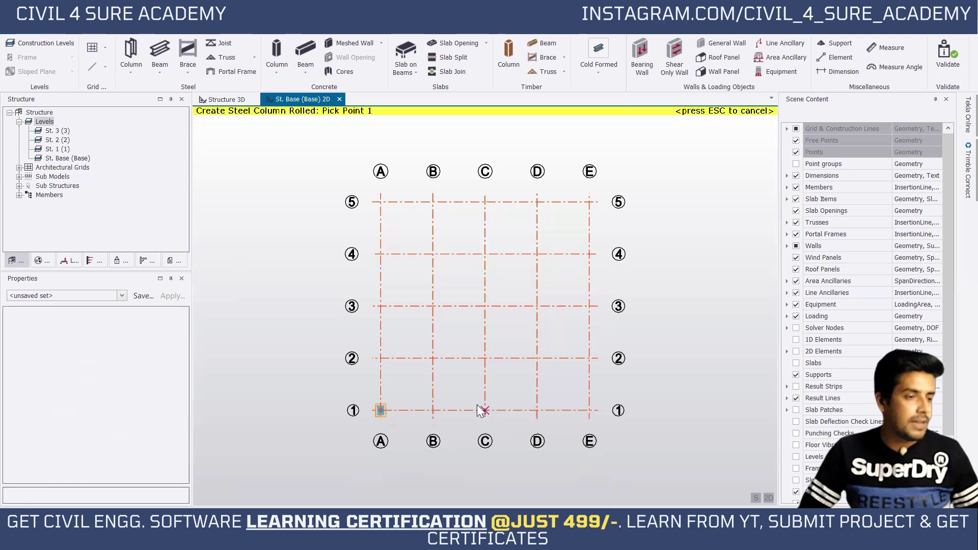
pyautogui.moveTo(477, 404)
pyautogui.click(229, 99)
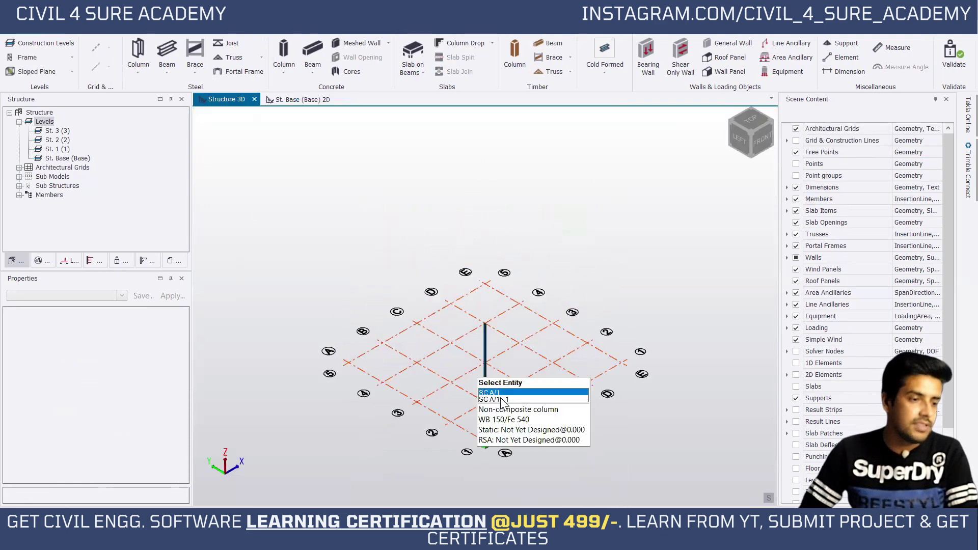
pyautogui.moveTo(432, 383)
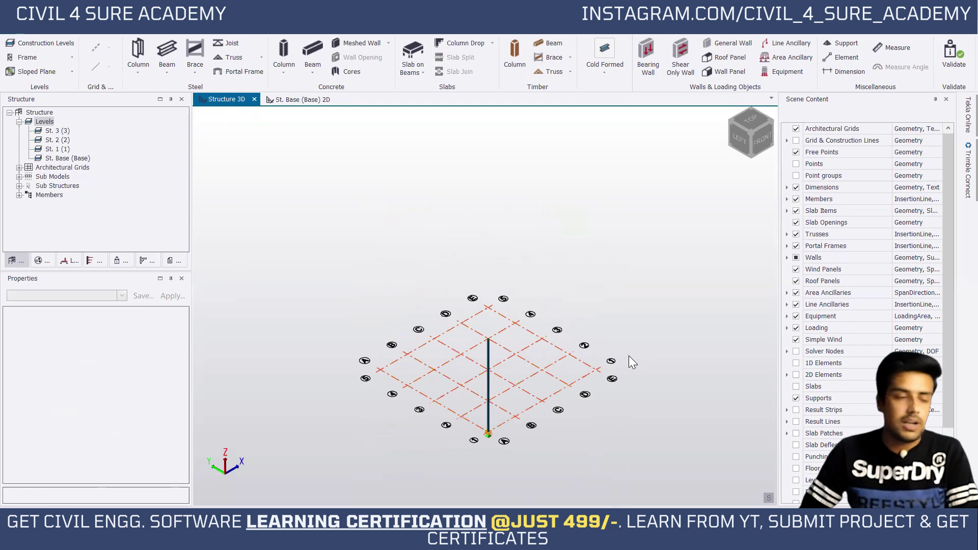
pyautogui.rightClick(709, 360)
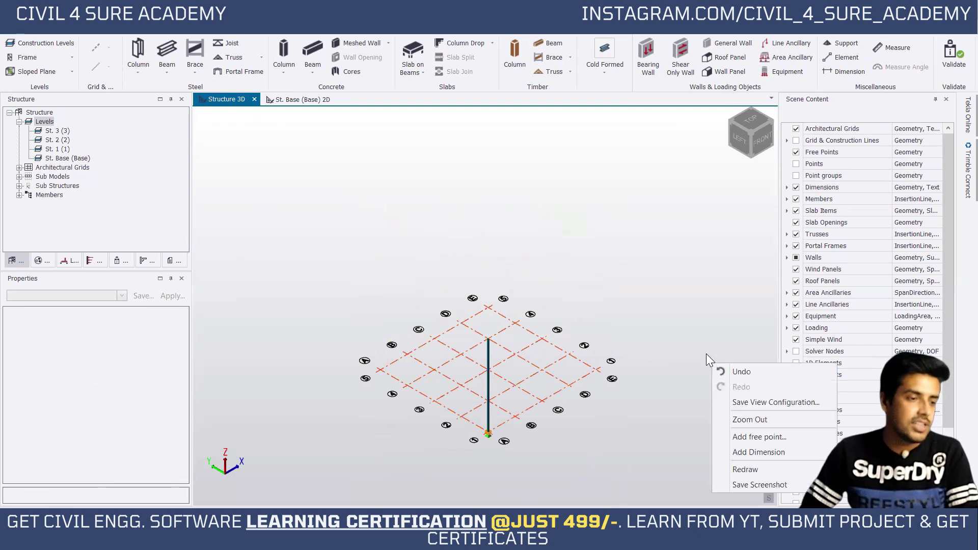
pyautogui.click(748, 420)
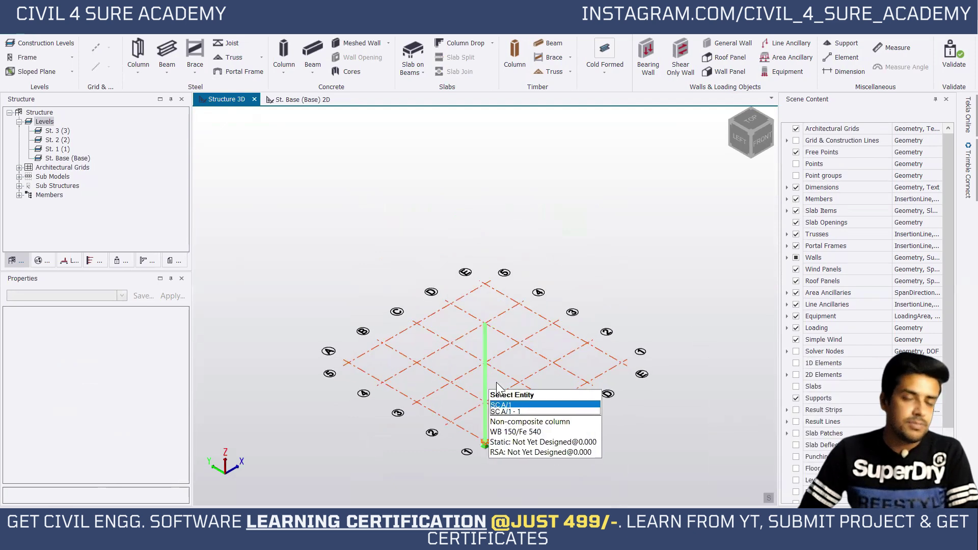
pyautogui.click(302, 100)
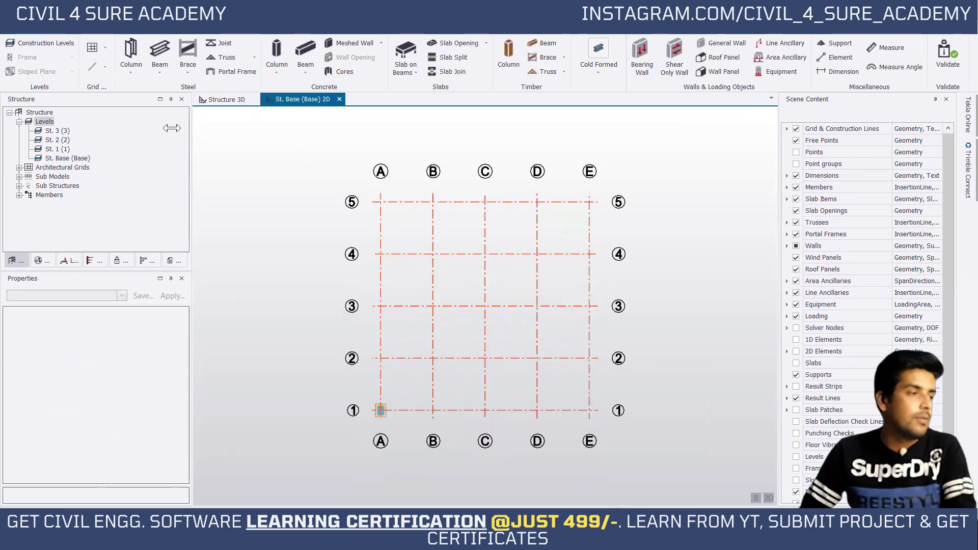
# Step: Start a concrete-filled steel column with steel grade Fe 540
pyautogui.click(134, 73)
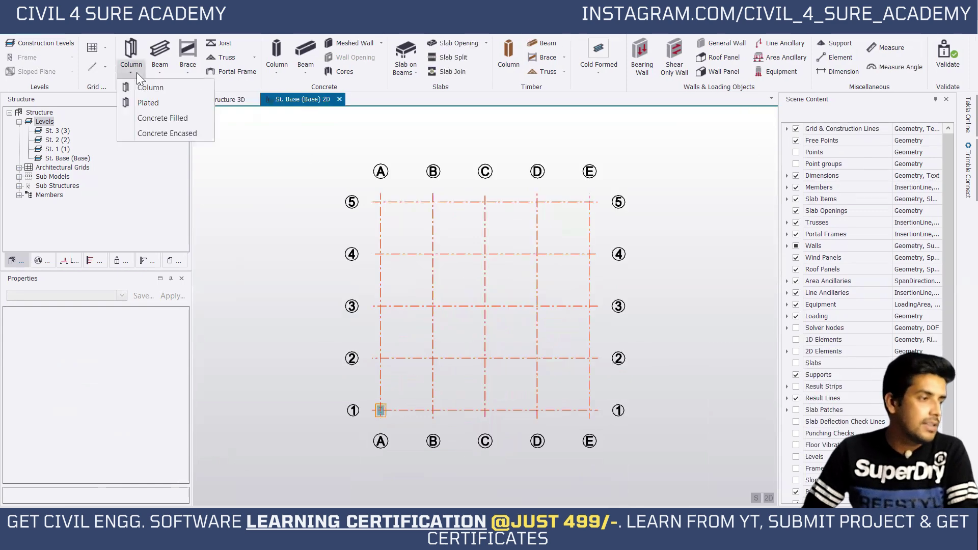
pyautogui.click(158, 117)
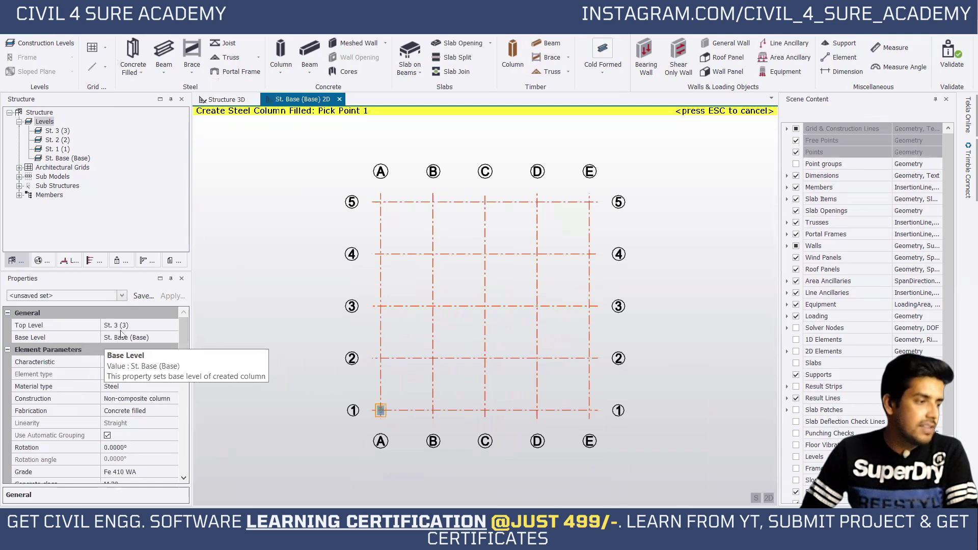
pyautogui.scroll(-1, 184, 356)
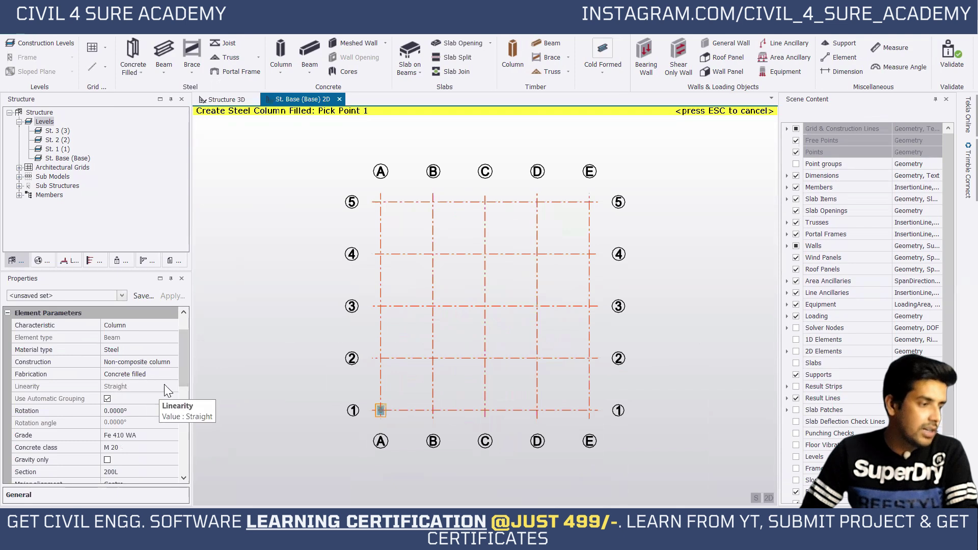
pyautogui.scroll(-2, 180, 386)
pyautogui.click(175, 388)
pyautogui.click(173, 386)
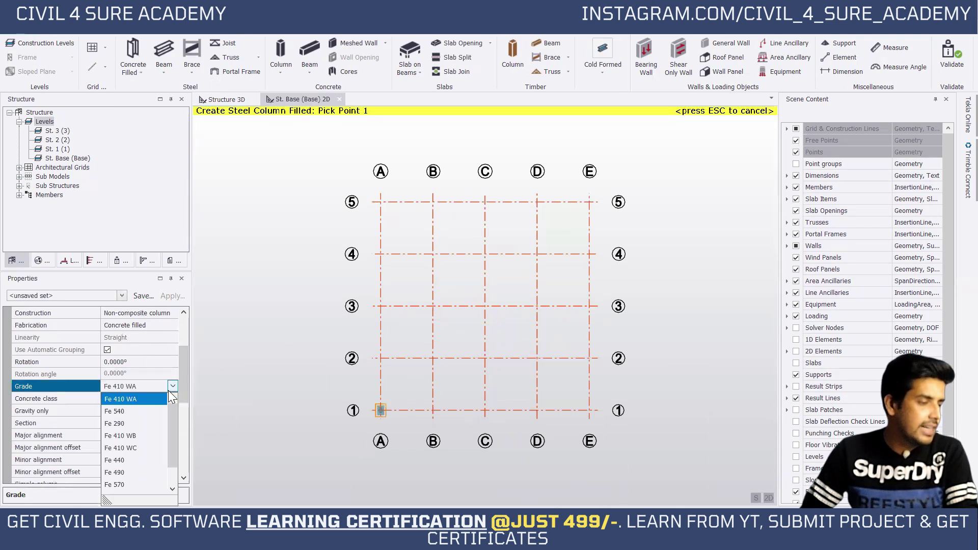
pyautogui.click(122, 412)
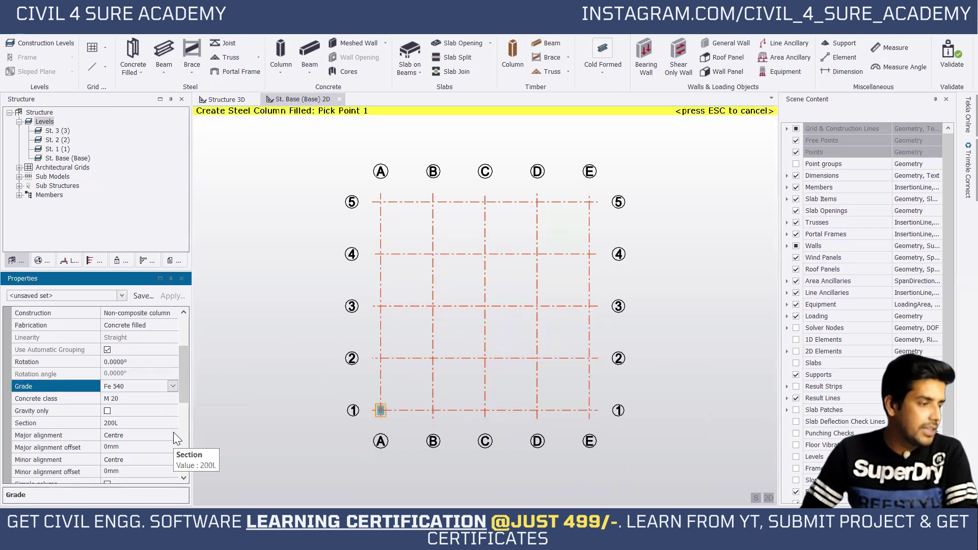
# Step: Set the column's concrete class to M 30
pyautogui.click(150, 401)
pyautogui.click(172, 398)
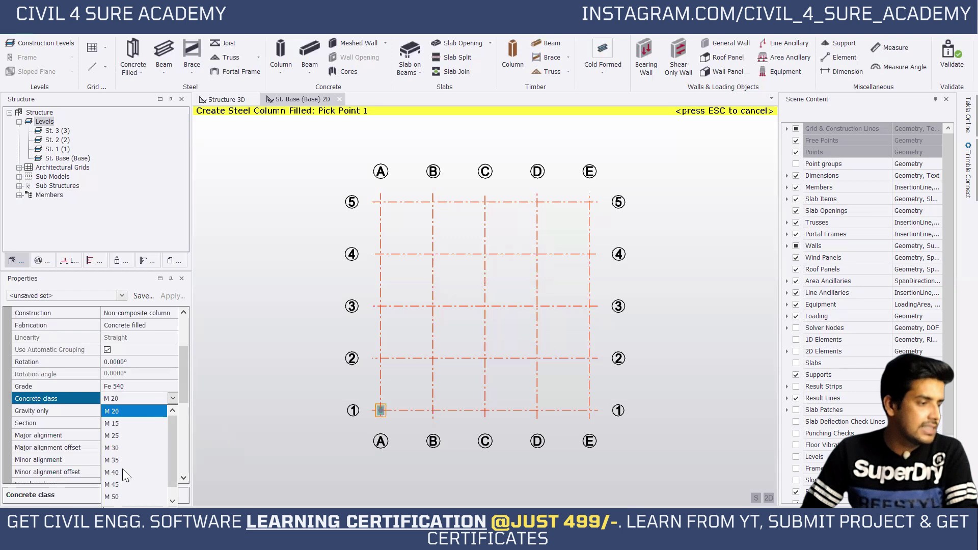
pyautogui.click(120, 448)
pyautogui.scroll(-2, 181, 397)
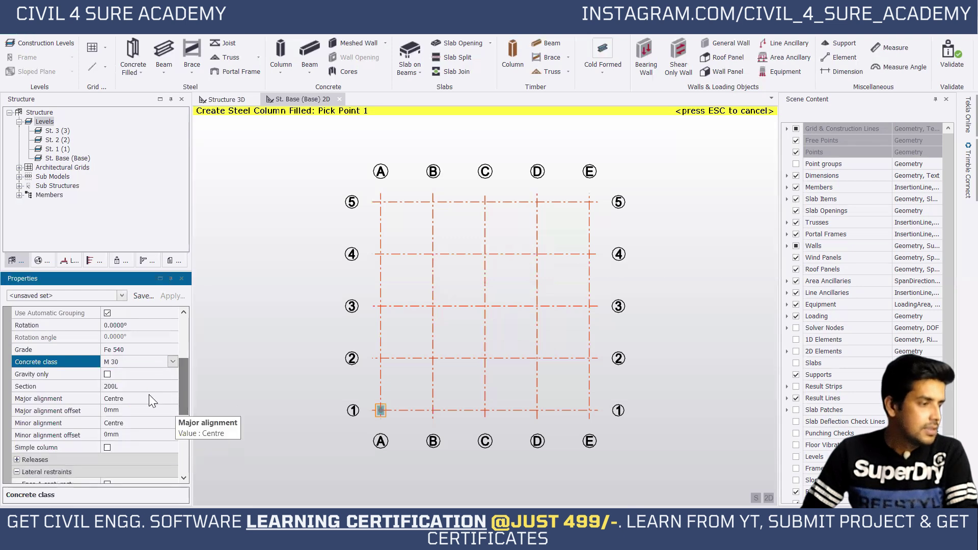
# Step: Select section SHS 50.0x50.0x2.9 from the hollow sections and place the column at grid A-2
pyautogui.click(171, 386)
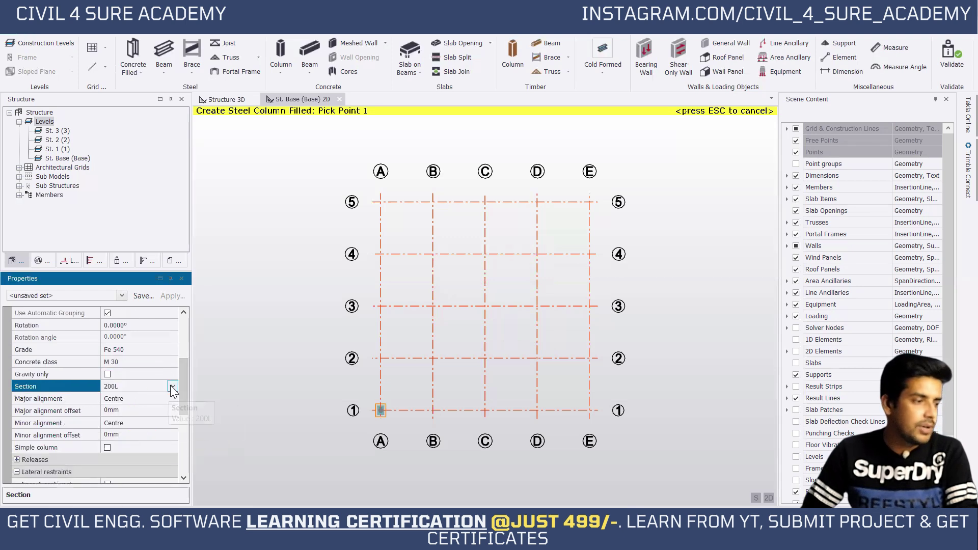
pyautogui.click(171, 385)
pyautogui.click(128, 412)
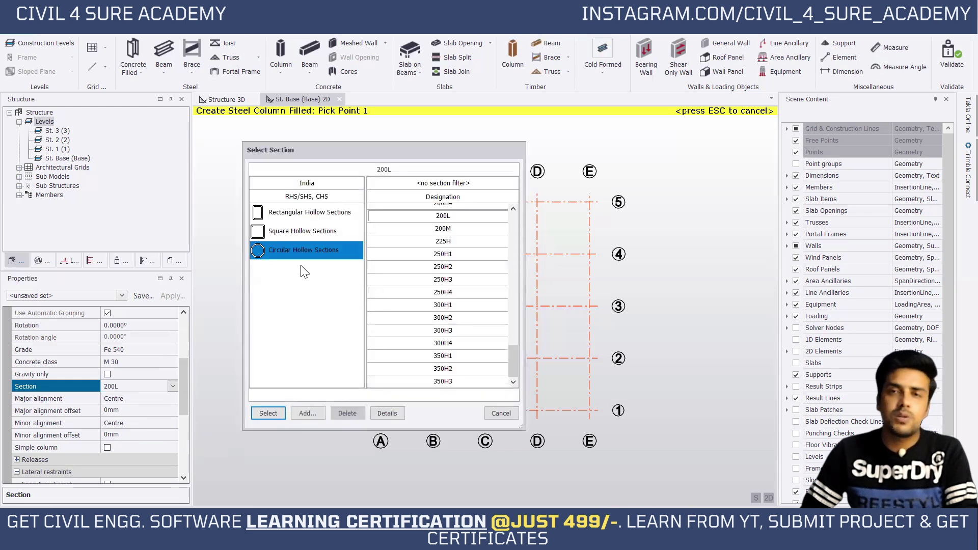
pyautogui.click(325, 212)
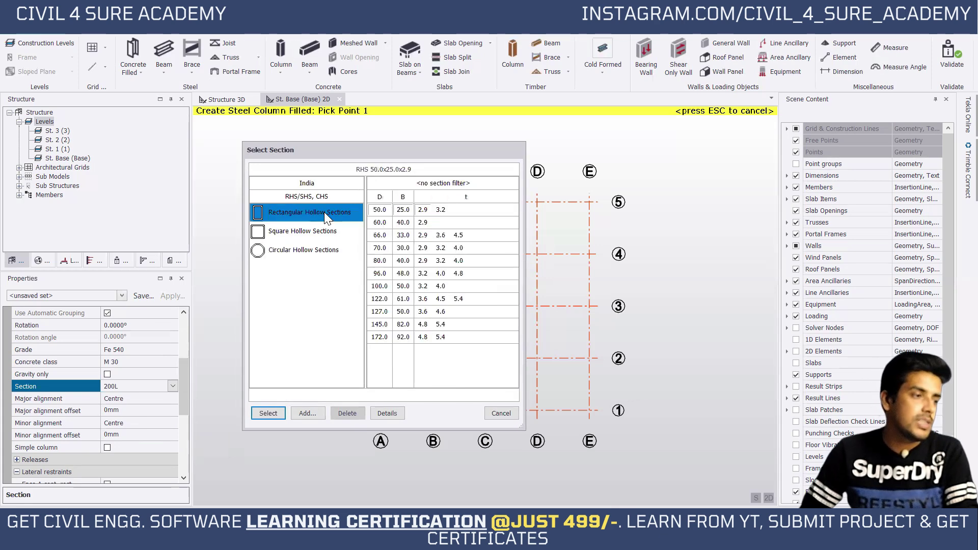
pyautogui.click(297, 235)
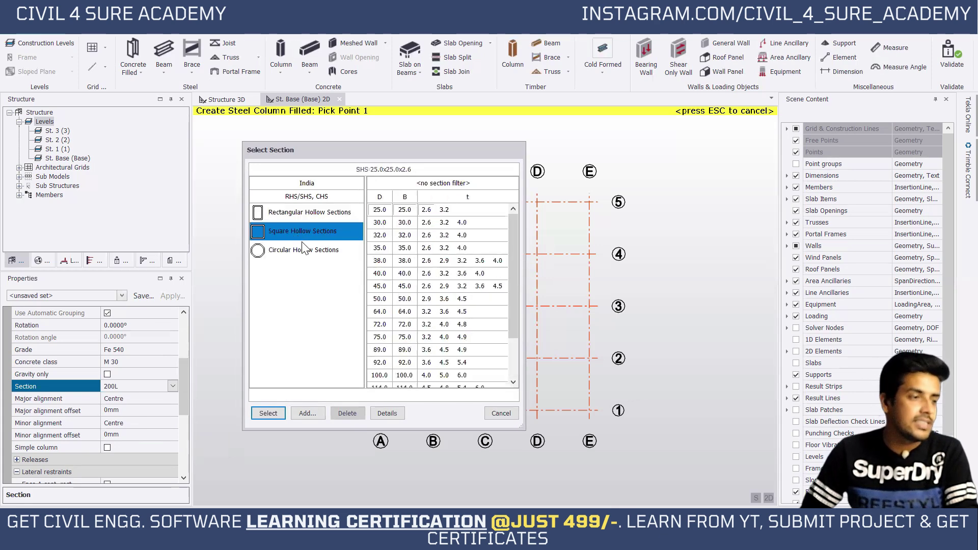
pyautogui.click(305, 251)
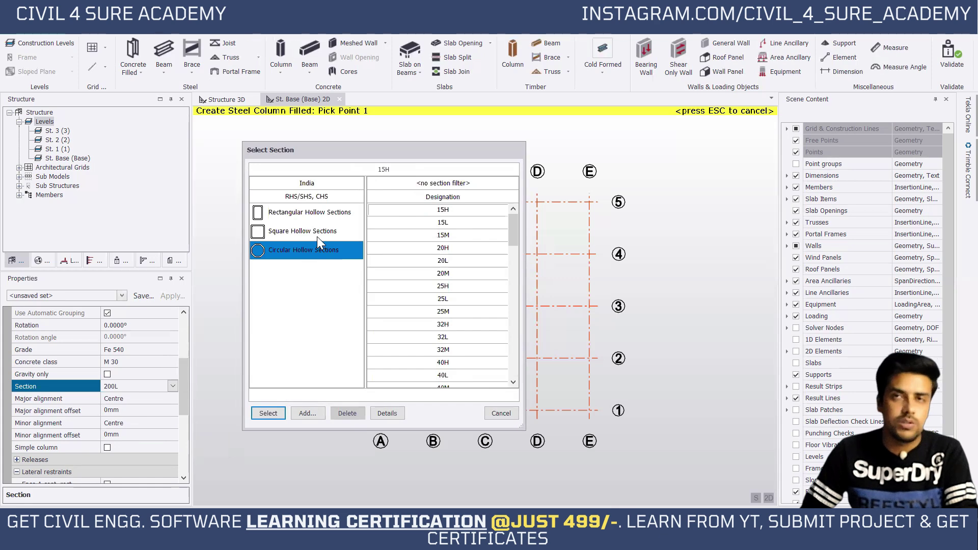
pyautogui.click(317, 231)
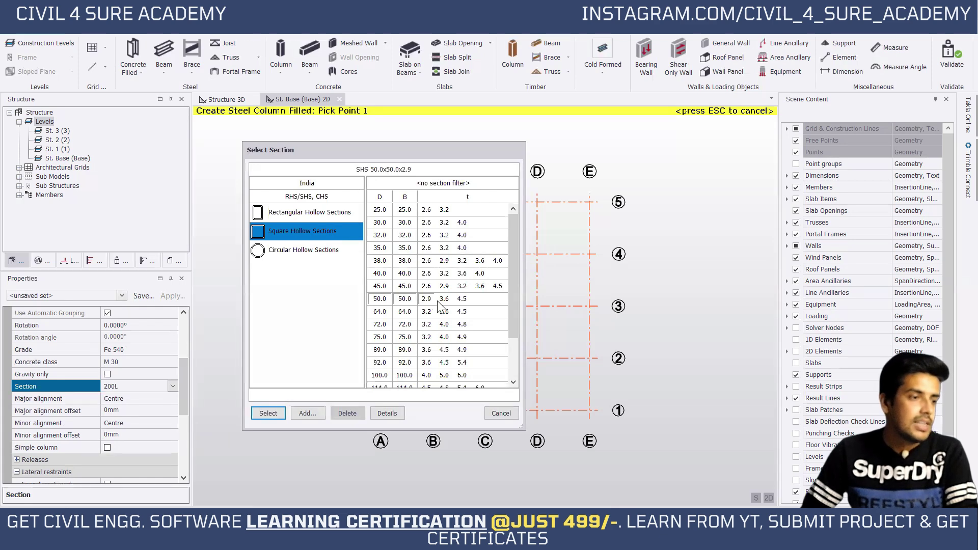
pyautogui.click(267, 413)
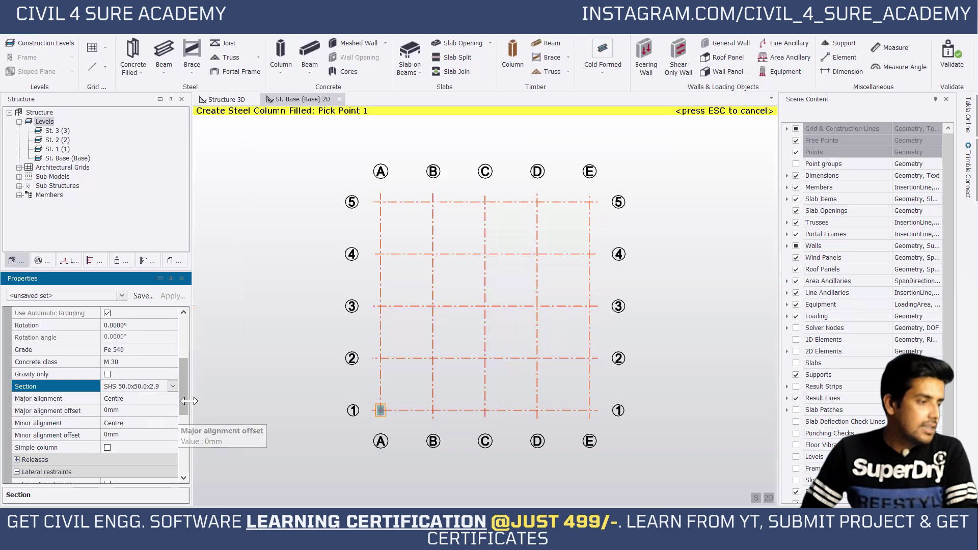
pyautogui.moveTo(185, 398); pyautogui.dragTo(178, 435)
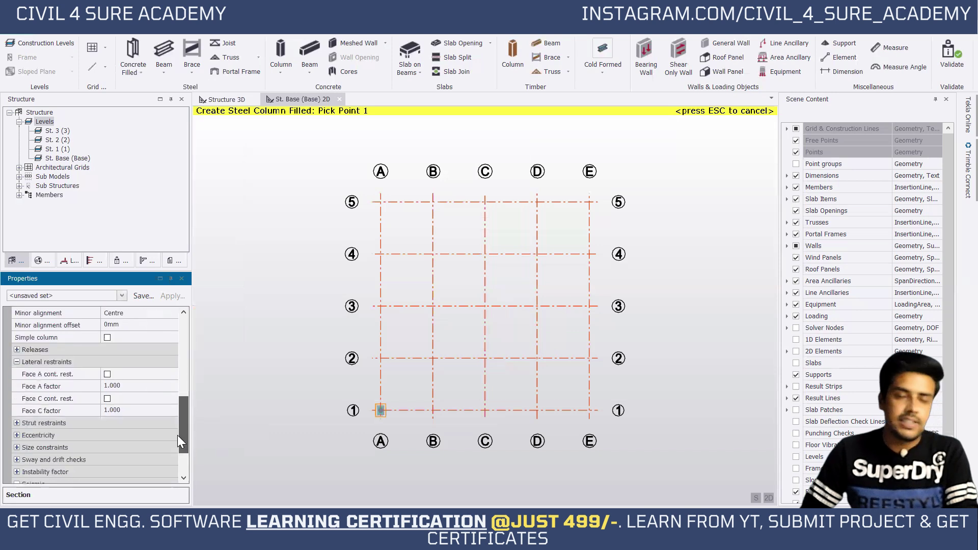
pyautogui.click(382, 358)
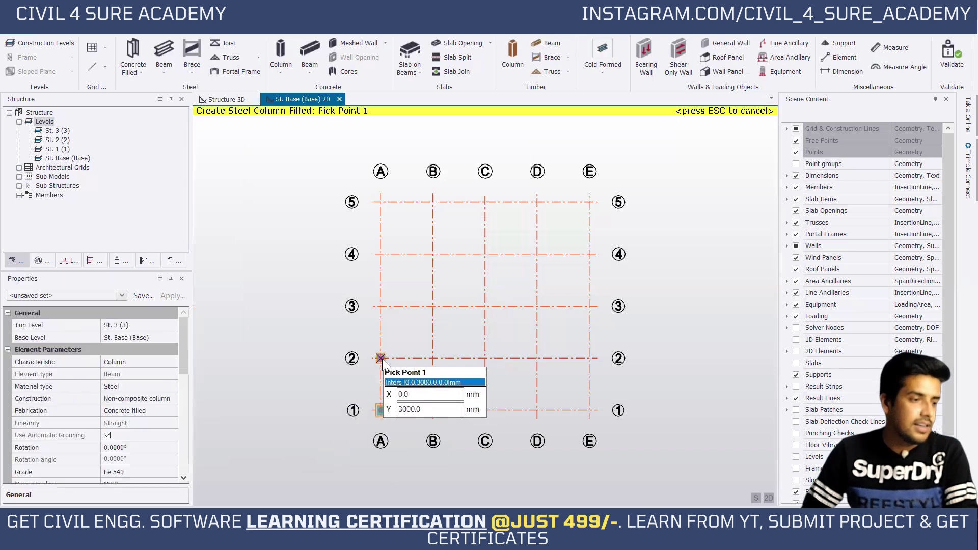
pyautogui.press('Escape')
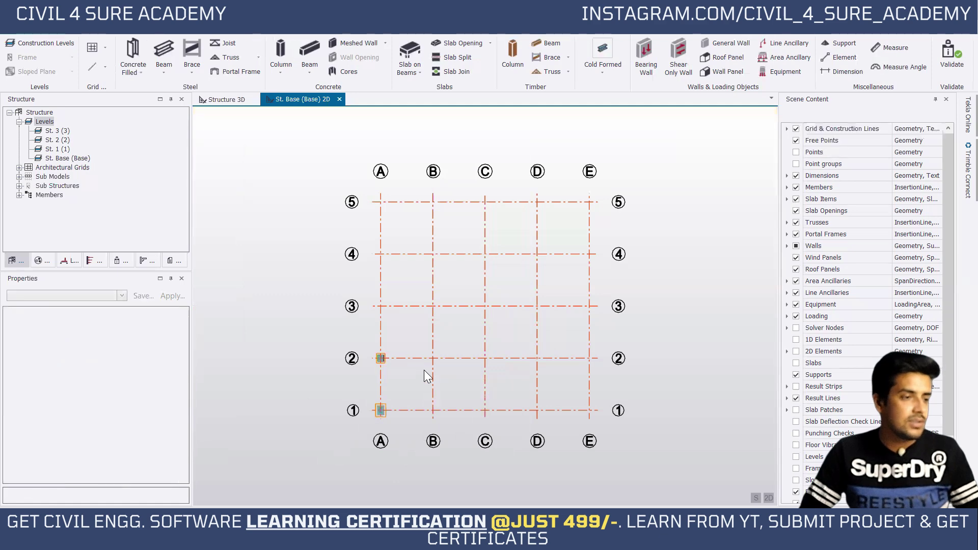
# Step: Zoom in on the A-2 column in 3D to confirm its SHS 50.0x50.0x2.9 Fe 540 section, then view from the top
pyautogui.click(227, 100)
pyautogui.moveTo(448, 339)
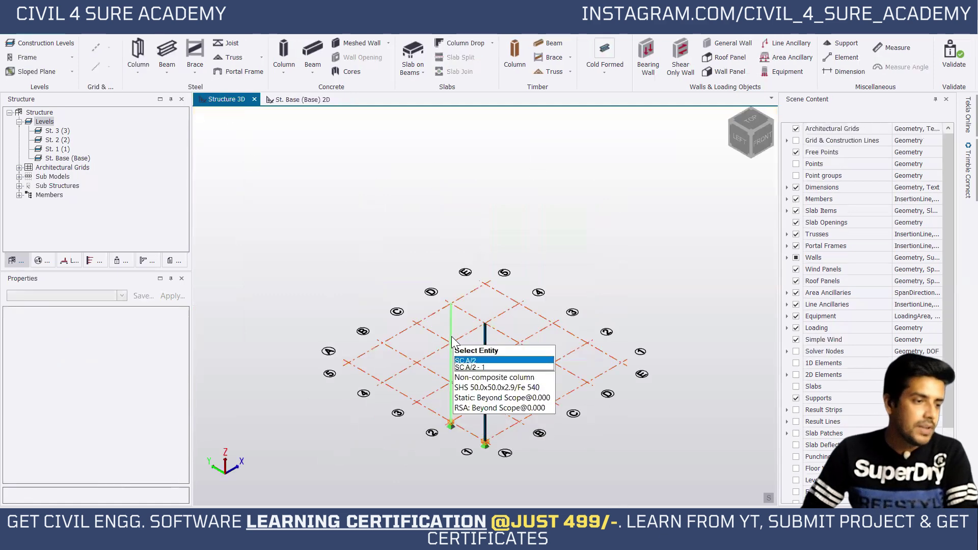
pyautogui.scroll(2, 448, 337)
pyautogui.scroll(-2, 448, 337)
pyautogui.scroll(5, 449, 336)
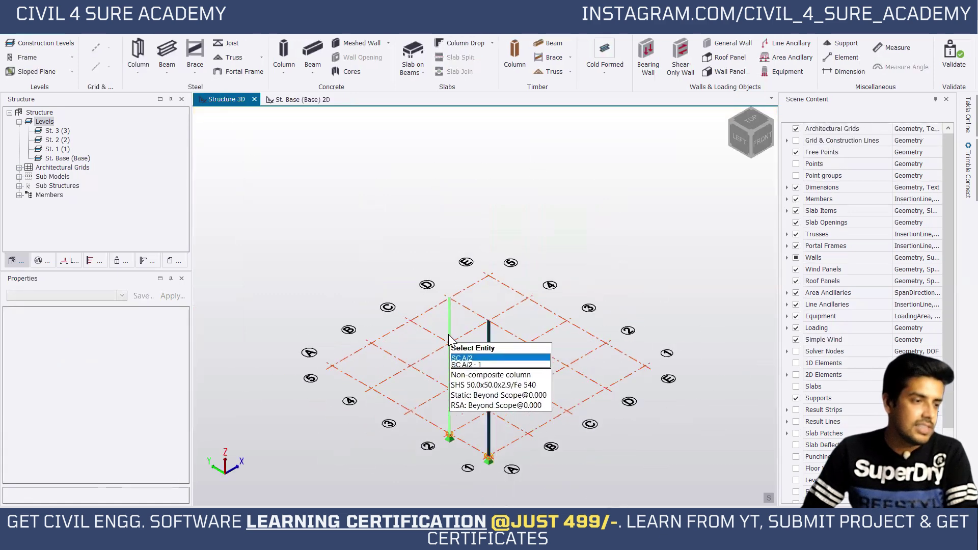
pyautogui.scroll(5, 457, 295)
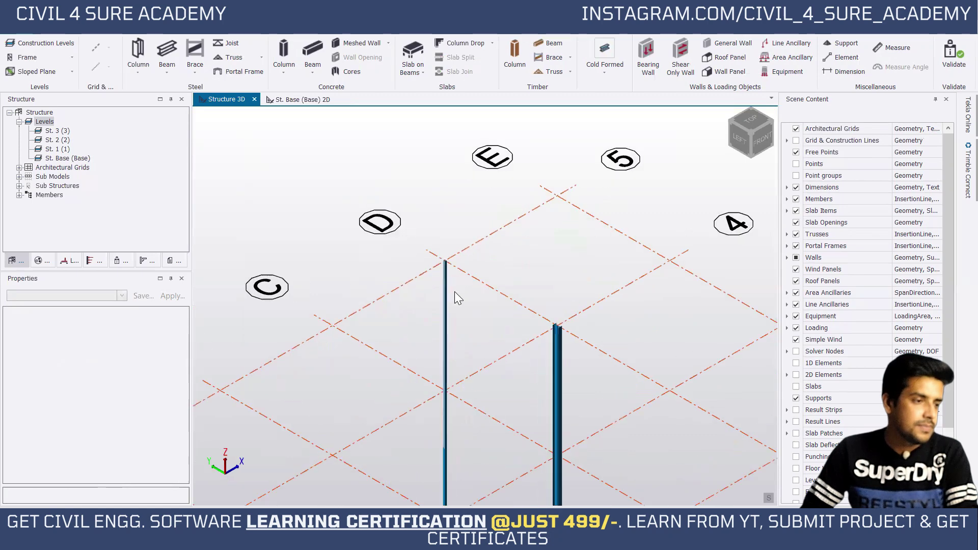
pyautogui.moveTo(430, 260)
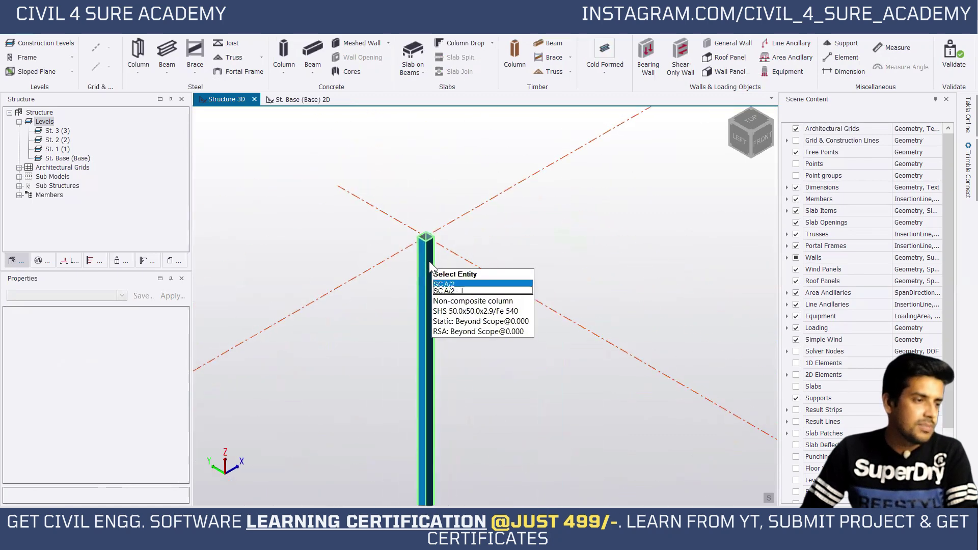
pyautogui.scroll(3, 428, 260)
pyautogui.moveTo(419, 187)
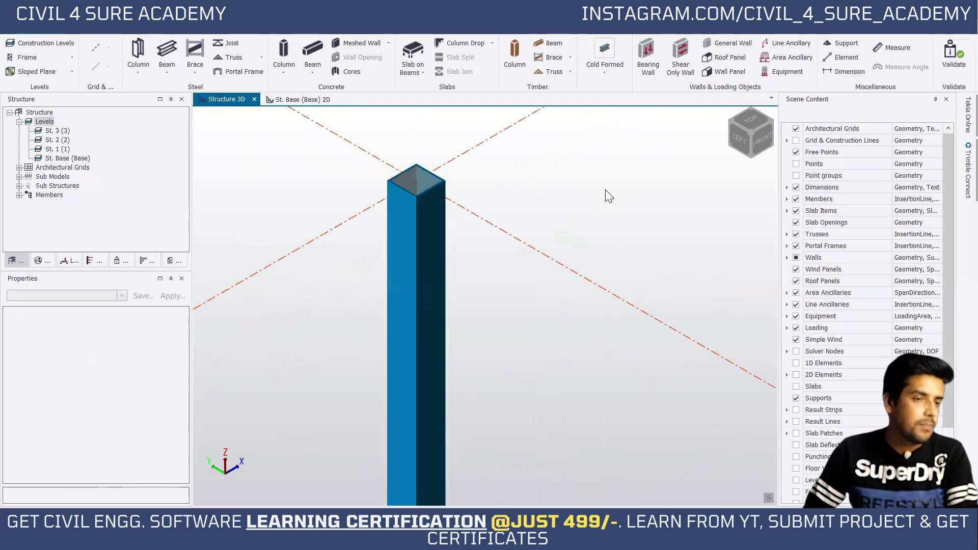
pyautogui.click(747, 130)
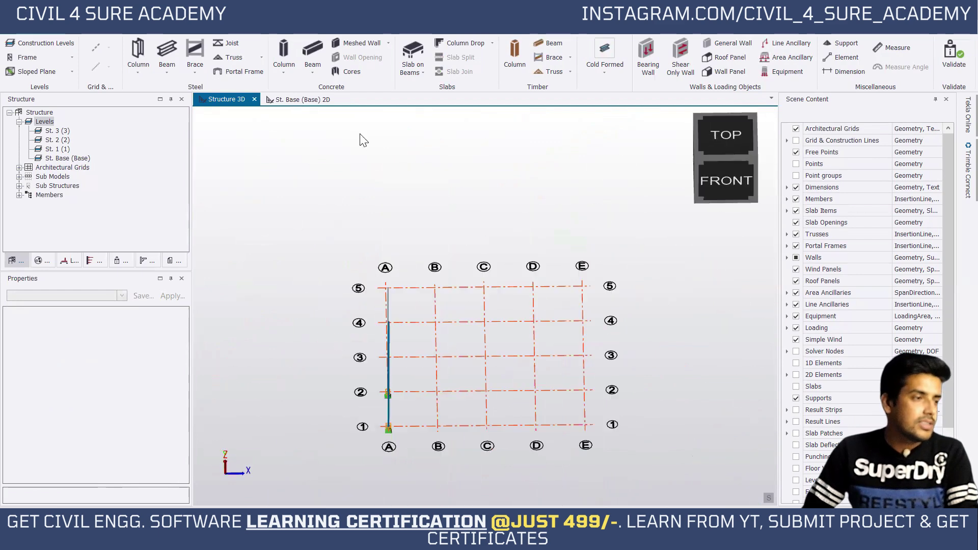
# Step: Back on the Base plan, start a concrete-encased steel column with grade Fe 540
pyautogui.click(303, 101)
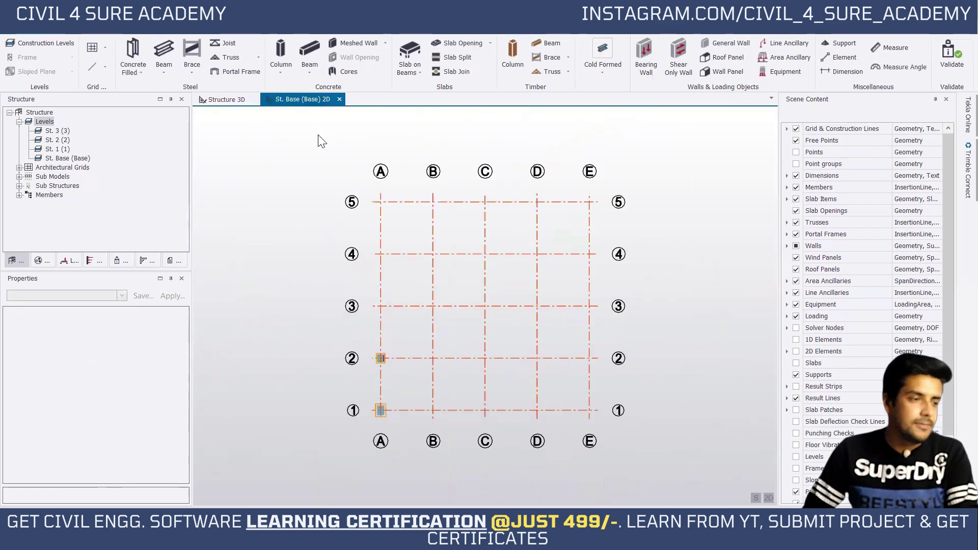
pyautogui.click(145, 73)
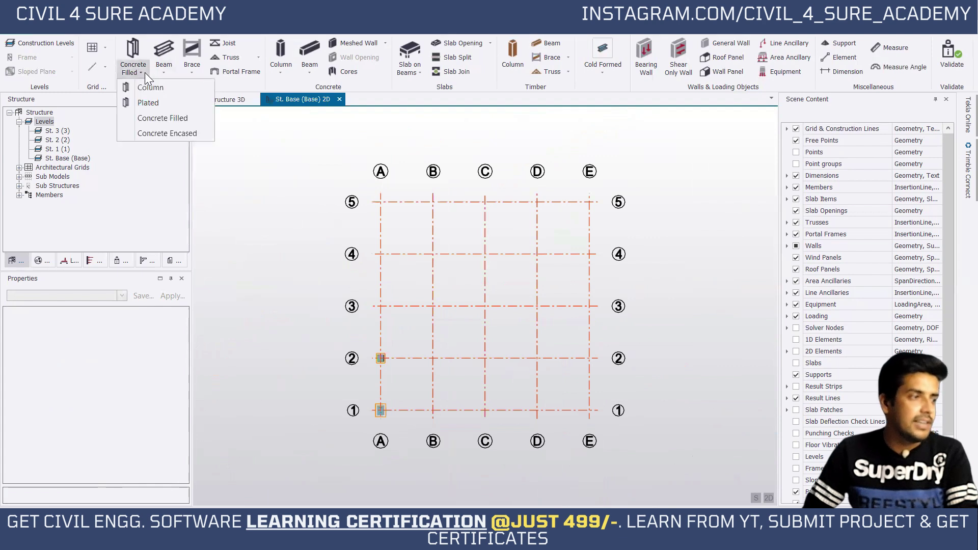
pyautogui.click(160, 135)
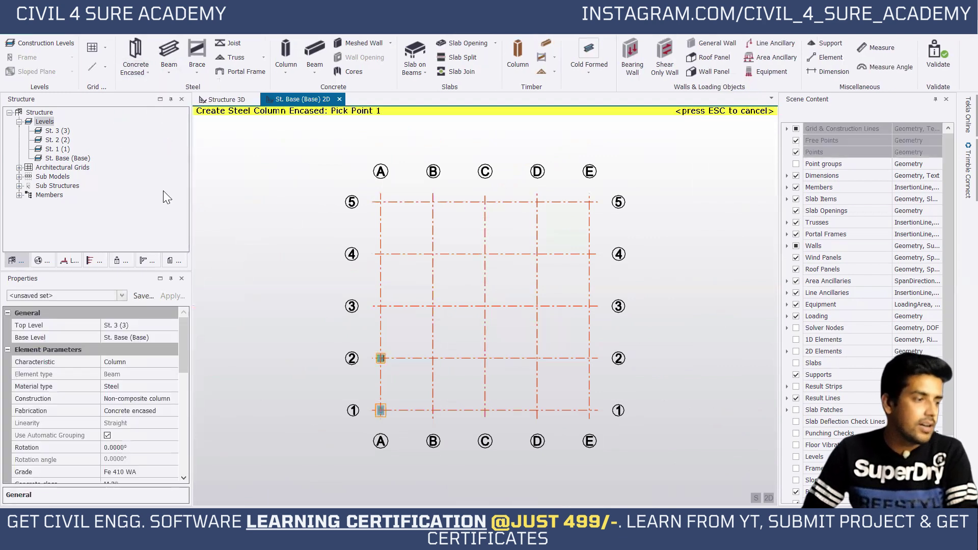
pyautogui.moveTo(182, 343); pyautogui.dragTo(185, 368)
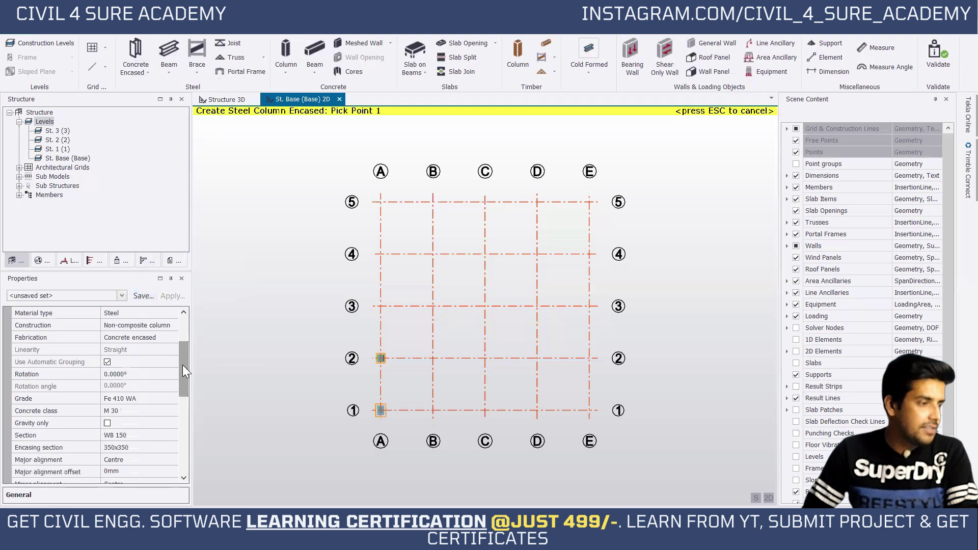
pyautogui.click(153, 400)
pyautogui.click(173, 398)
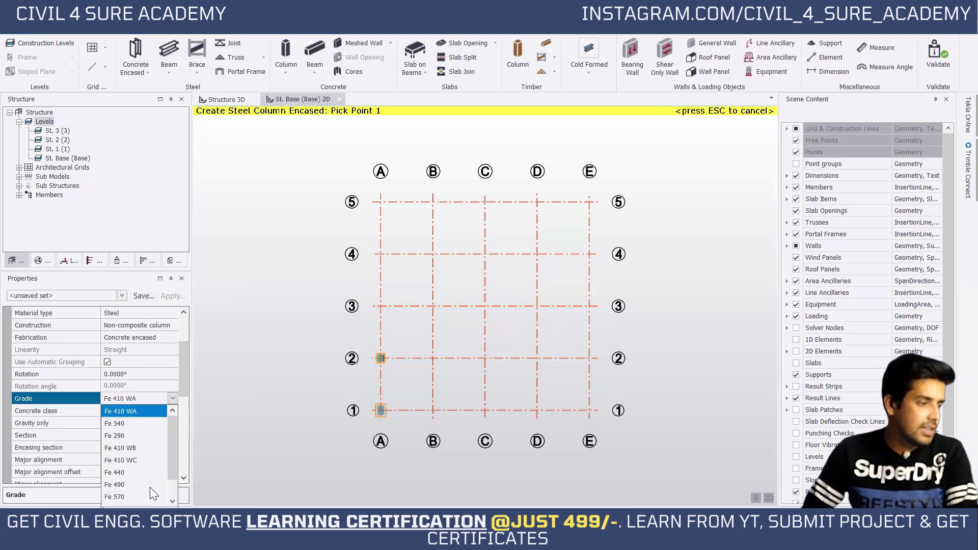
pyautogui.click(143, 425)
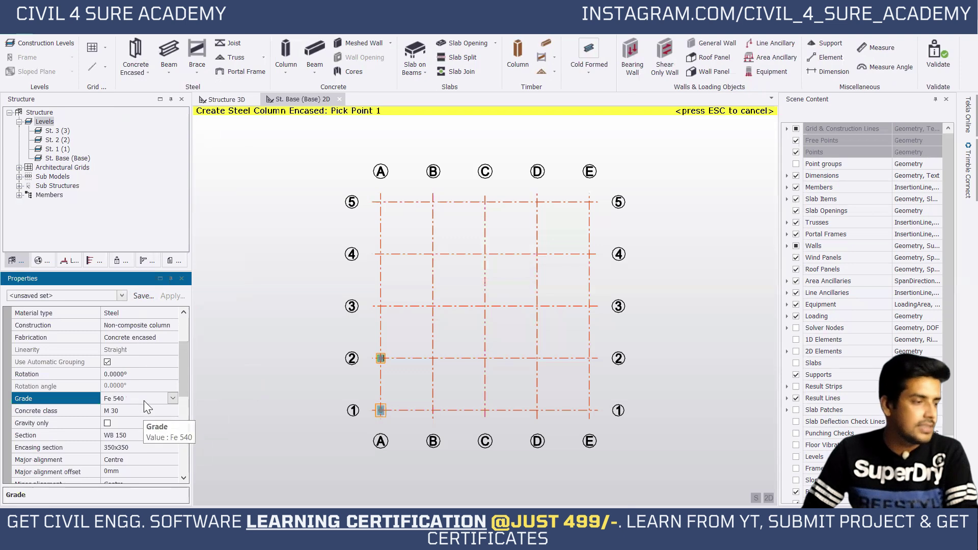
# Step: Keep the WB 150 steel section and bring up the encasing section choices
pyautogui.moveTo(184, 390); pyautogui.dragTo(176, 400)
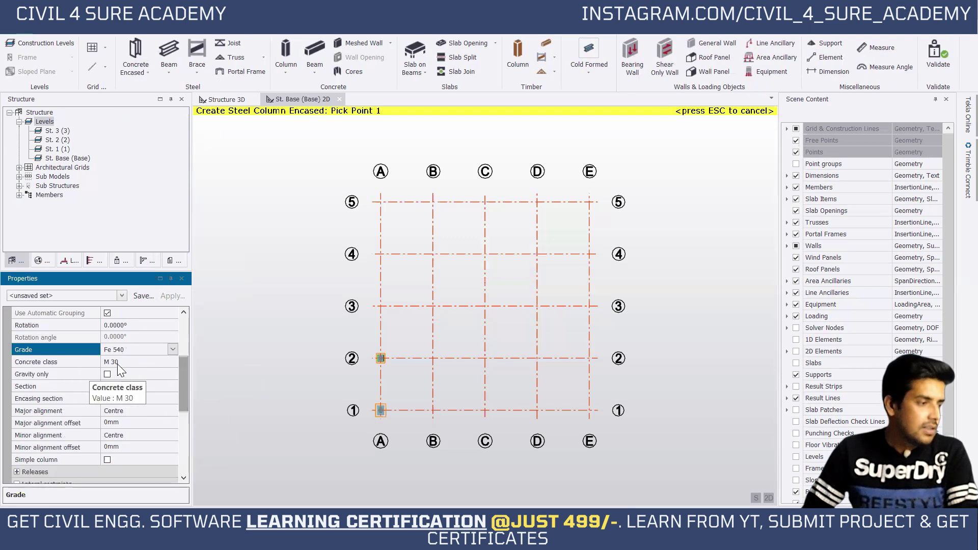
pyautogui.click(132, 389)
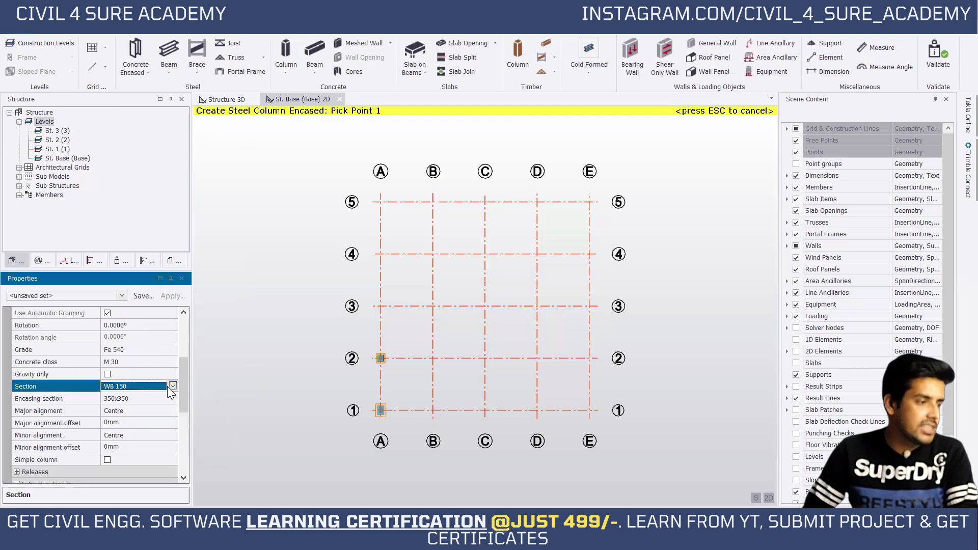
pyautogui.click(171, 386)
pyautogui.click(171, 388)
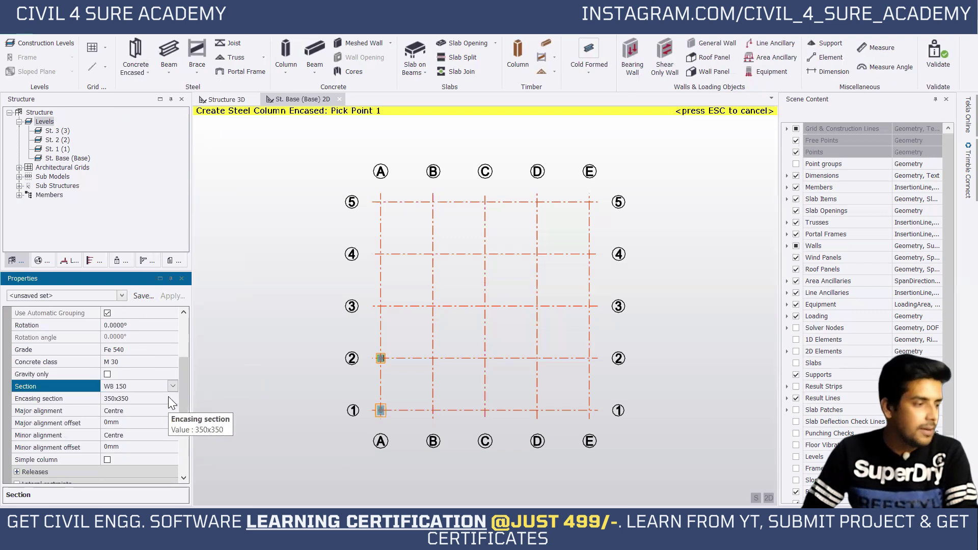
pyautogui.click(169, 398)
pyautogui.click(173, 399)
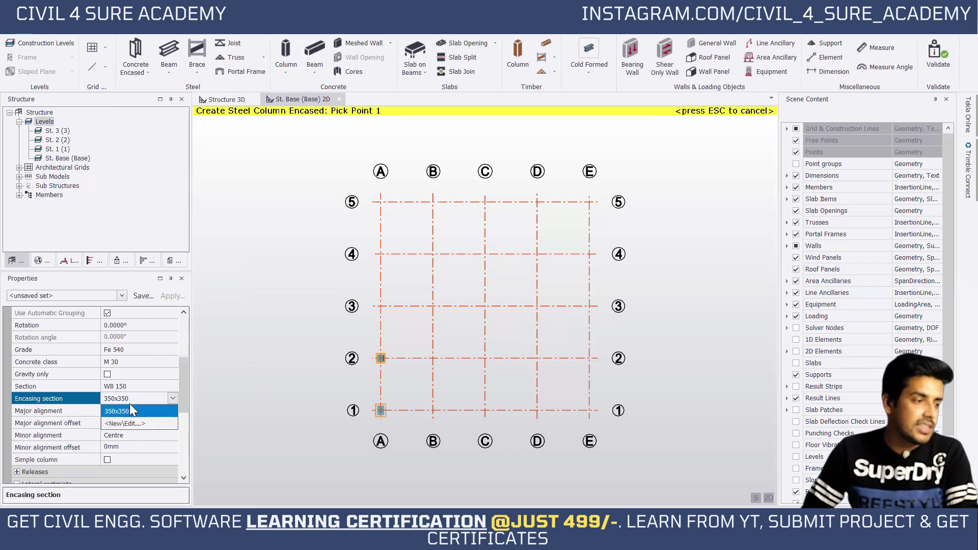
# Step: Define a new rectangular encasing section with breadth 400 and depth 400
pyautogui.click(128, 423)
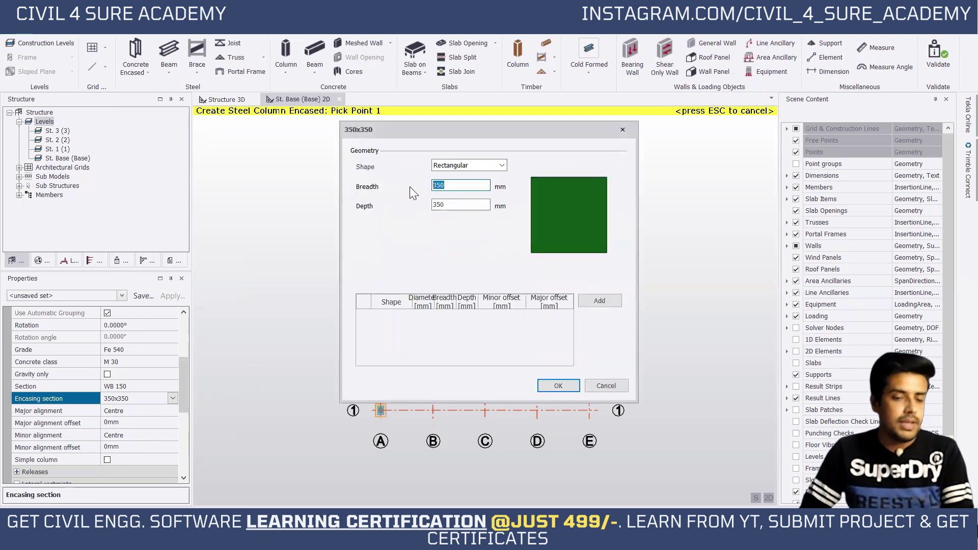
pyautogui.write('40')
pyautogui.click(439, 205)
pyautogui.write('400')
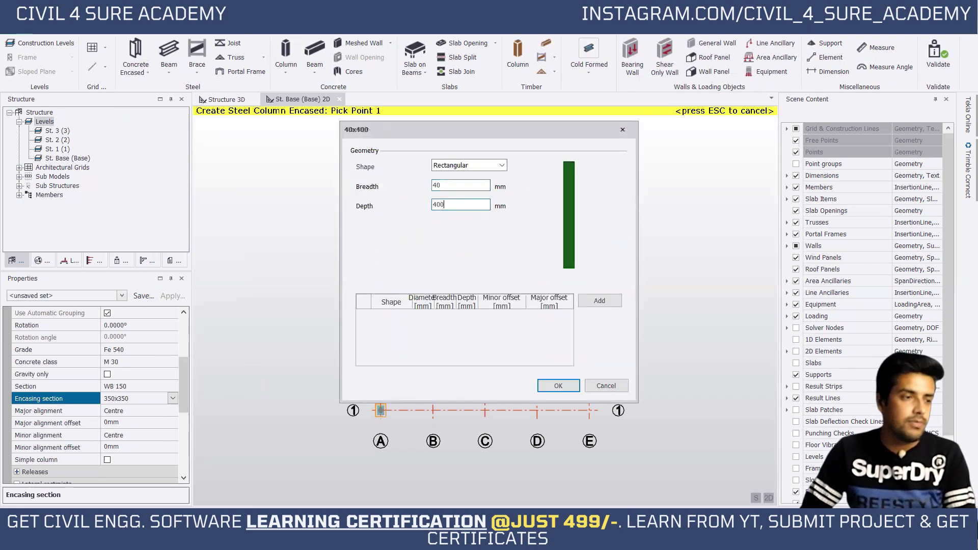
pyautogui.write('0')
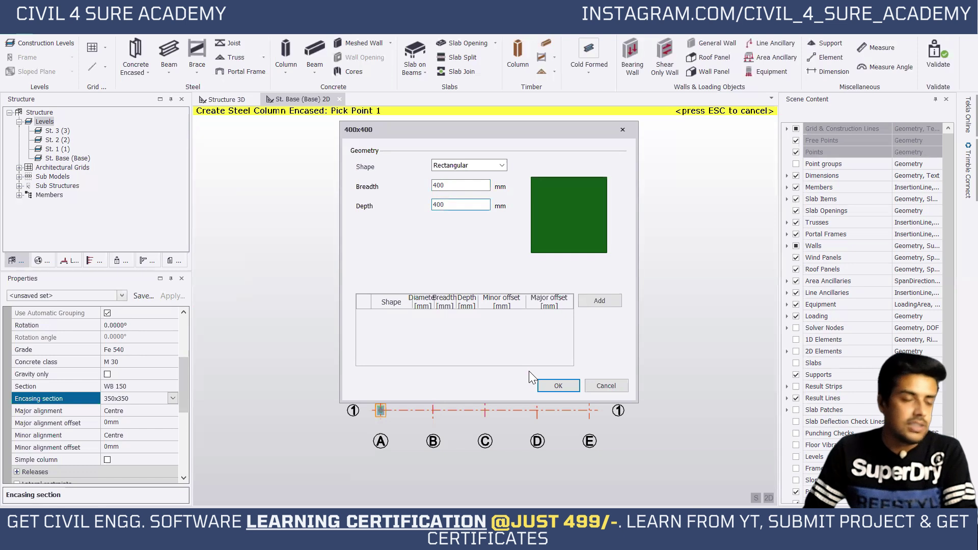
pyautogui.click(569, 388)
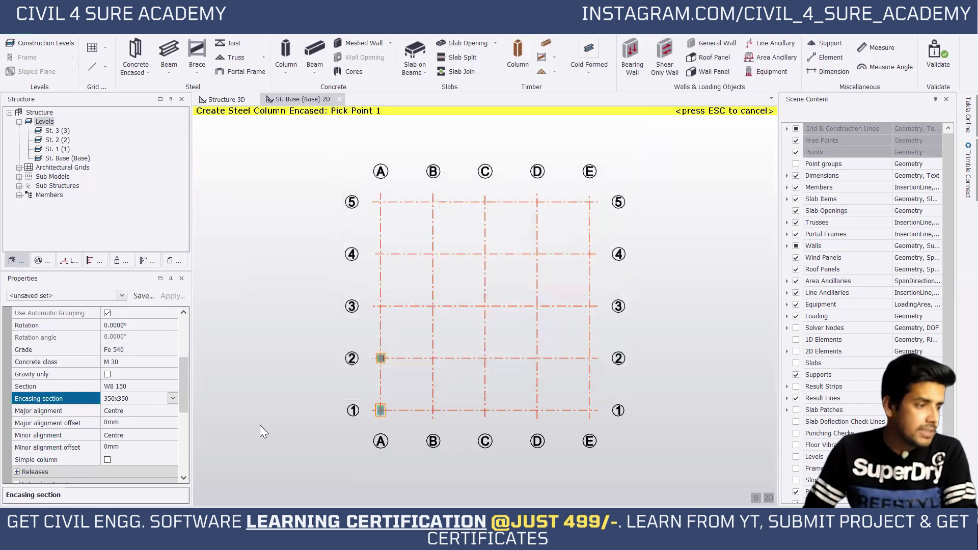
# Step: Place the 400x400 encased WB 150 column at grid A3
pyautogui.click(384, 314)
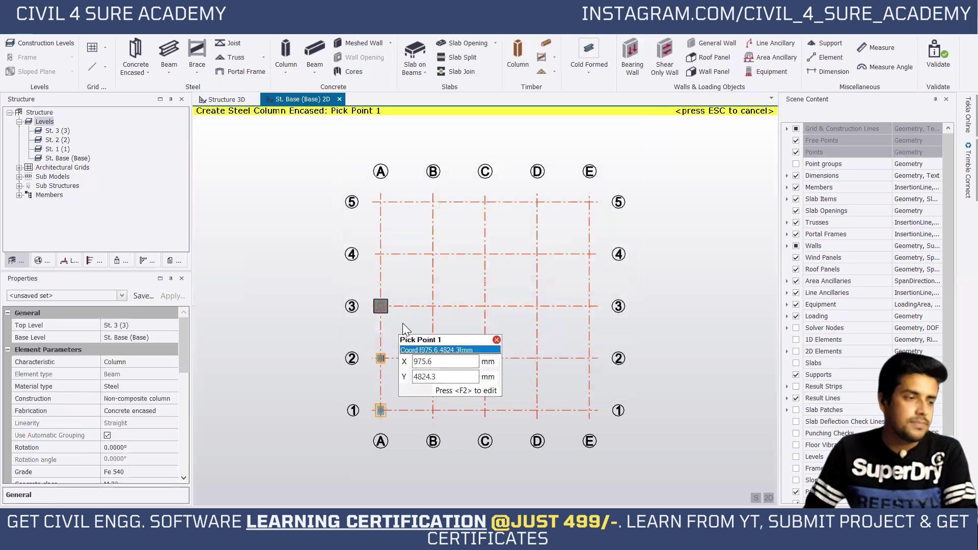
pyautogui.press('Escape')
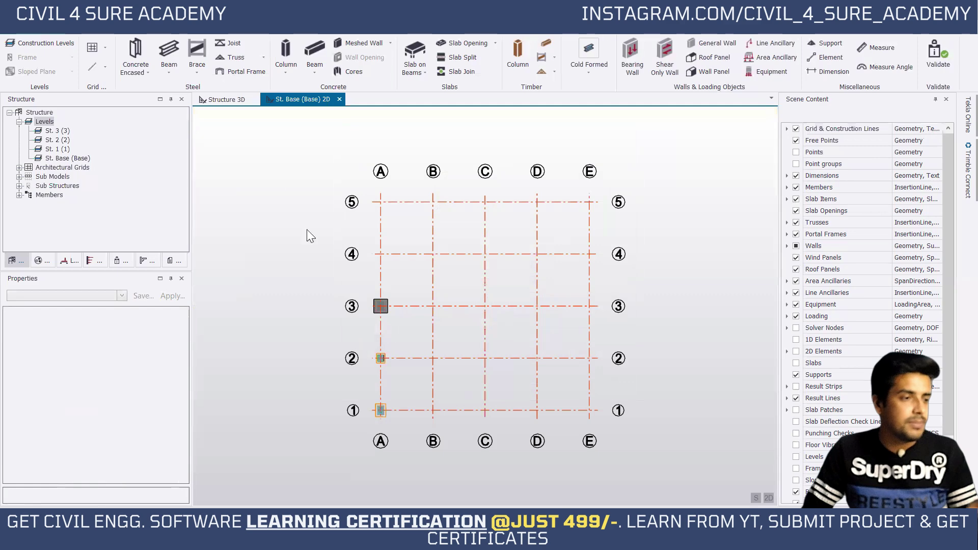
pyautogui.click(227, 99)
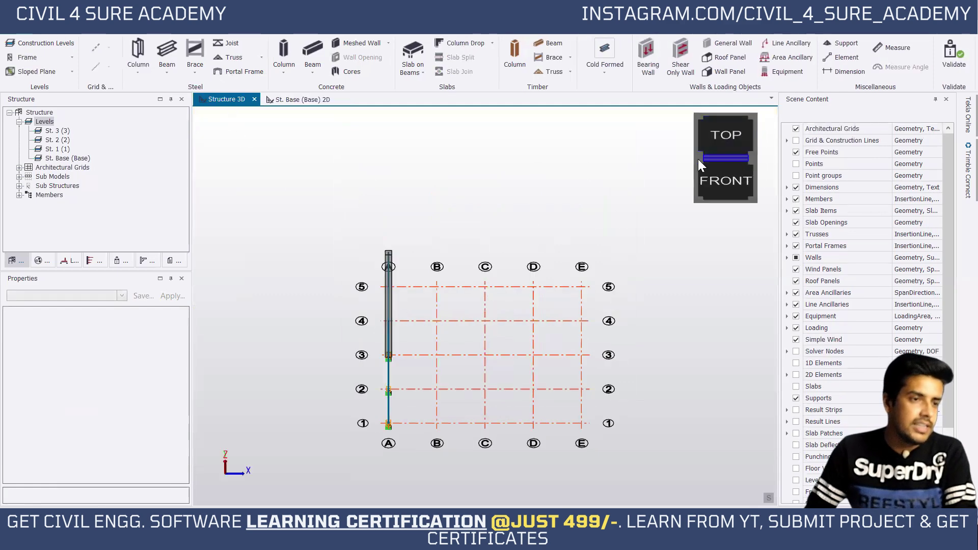
# Step: Review the three columns along line A in isometric and top 3D views
pyautogui.click(698, 159)
pyautogui.scroll(3, 413, 308)
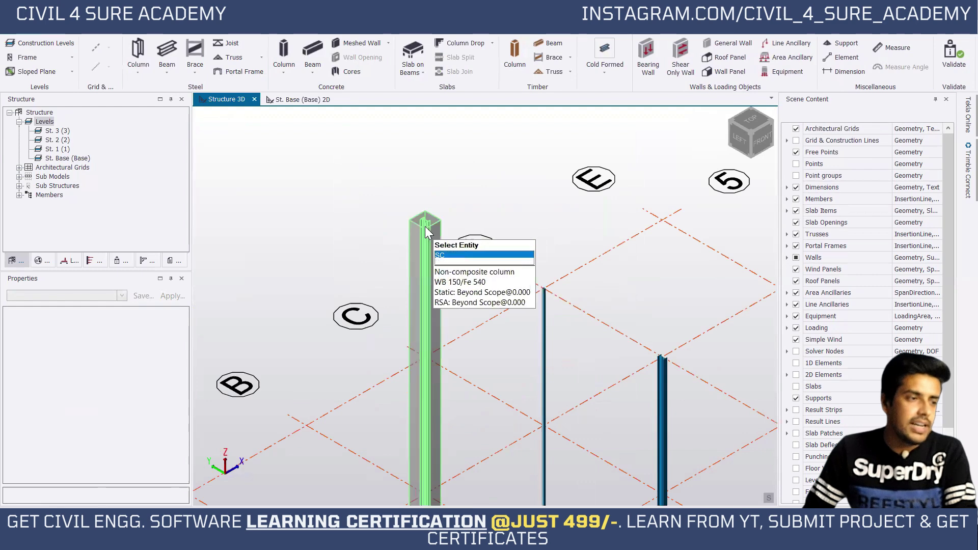
pyautogui.scroll(-3, 438, 223)
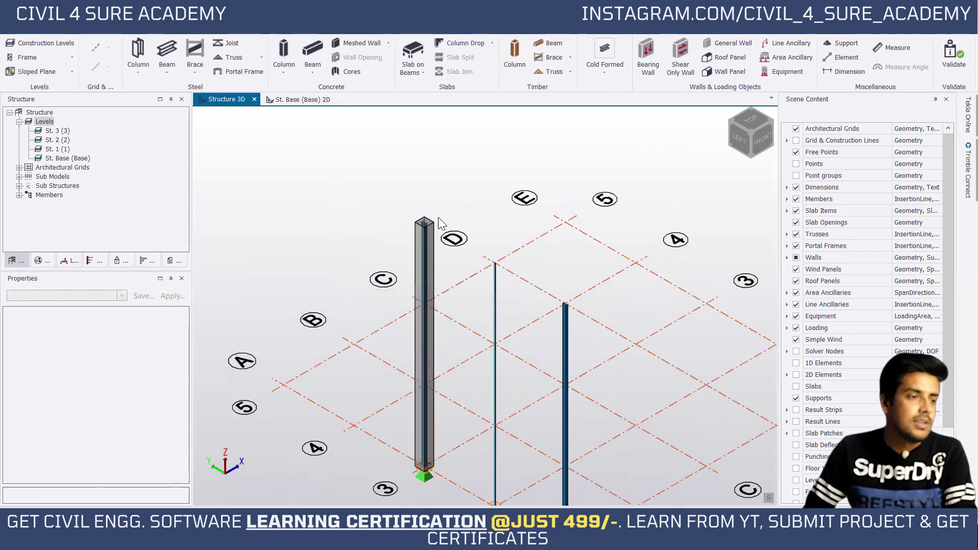
pyautogui.scroll(2, 438, 219)
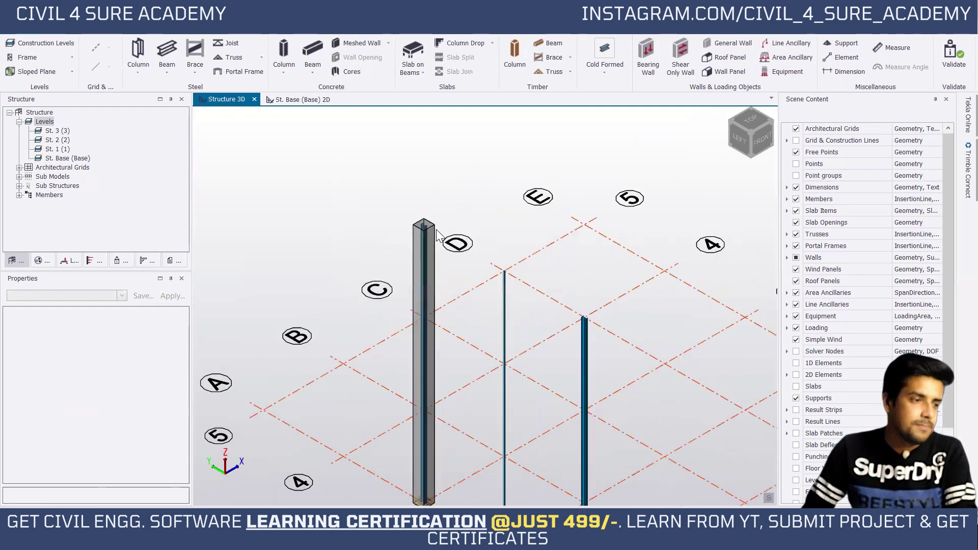
pyautogui.scroll(4, 436, 235)
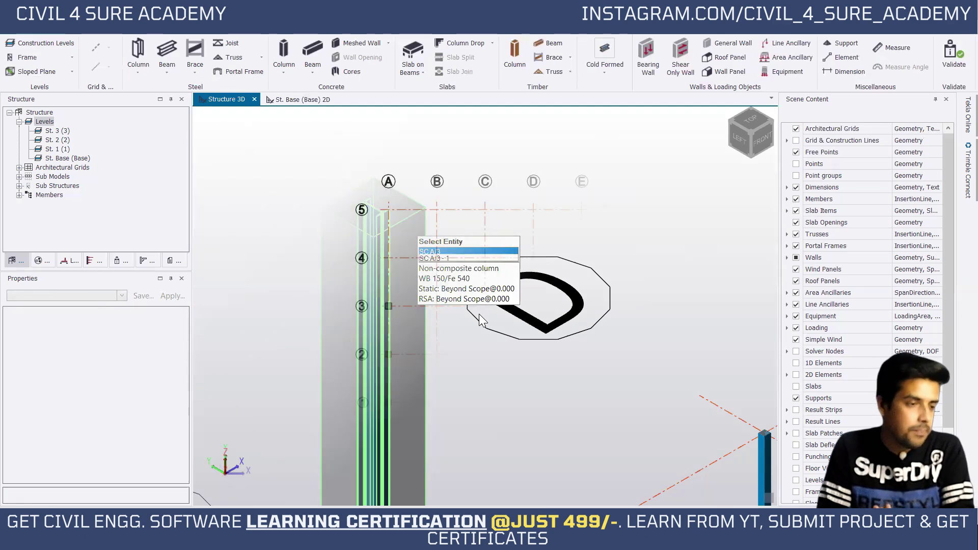
pyautogui.click(748, 123)
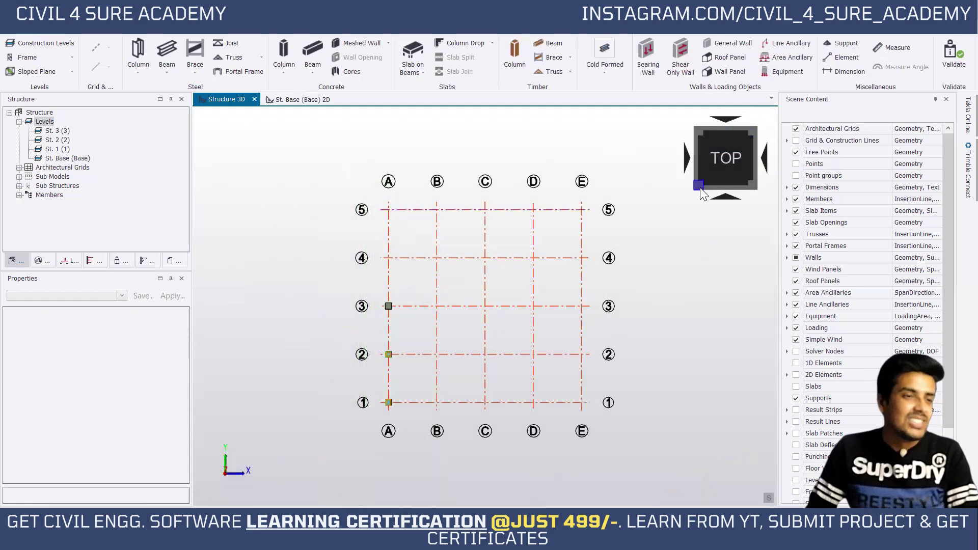
pyautogui.click(699, 186)
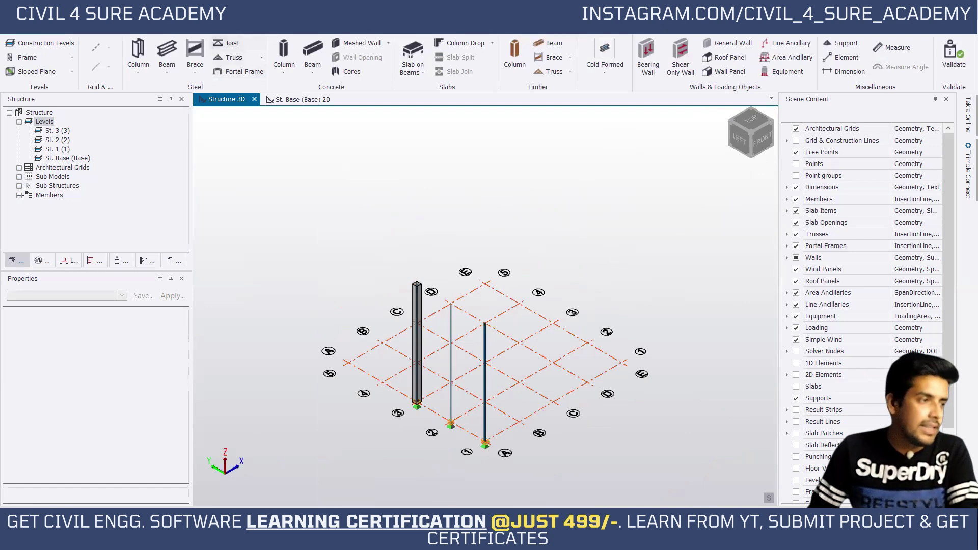
pyautogui.click(229, 31)
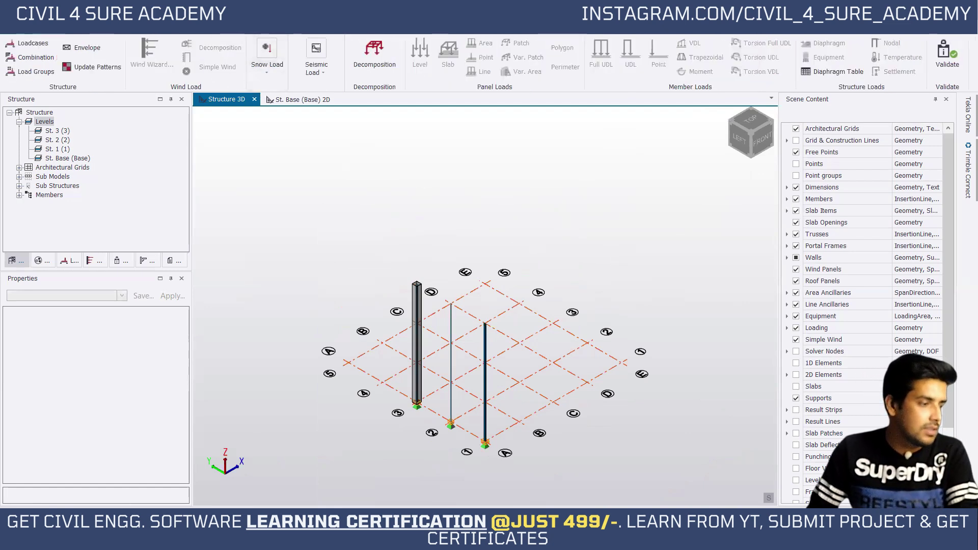
# Step: Choose the loadcase and apply 5.00 kN Global X point member loads at each column top
pyautogui.click(153, 514)
pyautogui.click(134, 478)
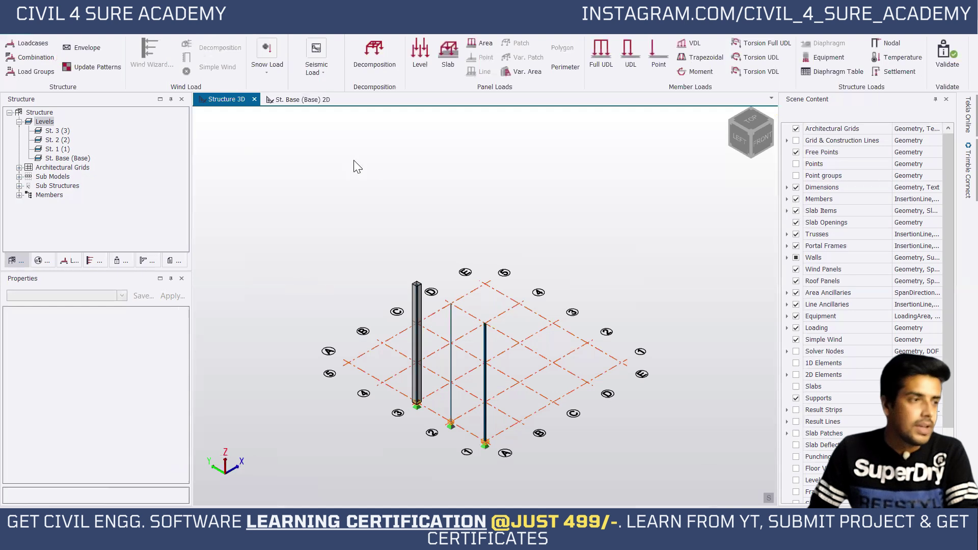
pyautogui.click(658, 61)
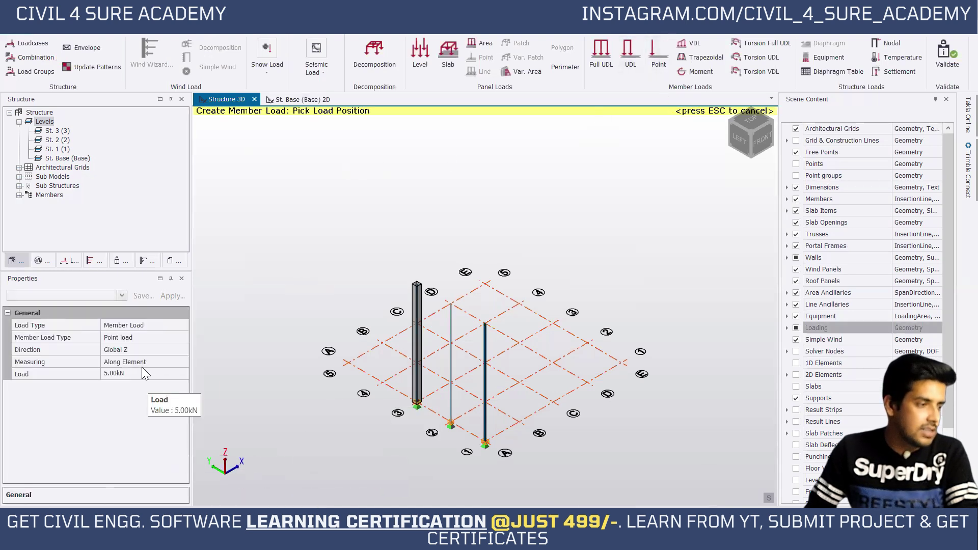
pyautogui.click(159, 349)
pyautogui.click(183, 350)
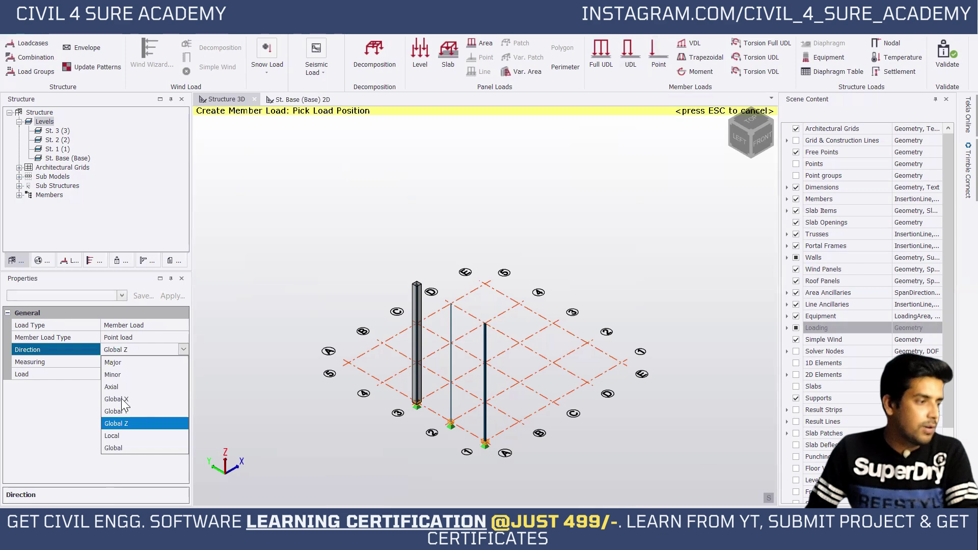
pyautogui.click(123, 400)
pyautogui.click(126, 376)
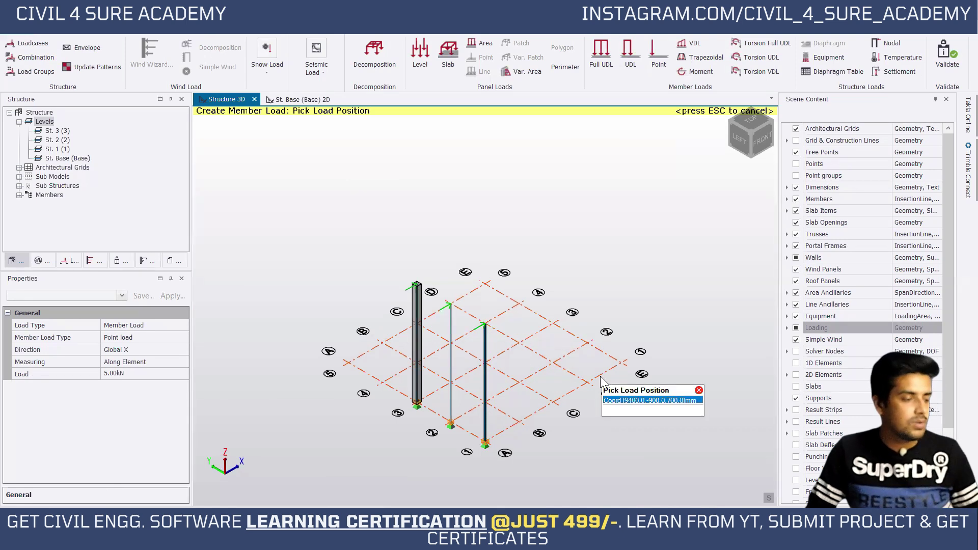
pyautogui.press('Escape')
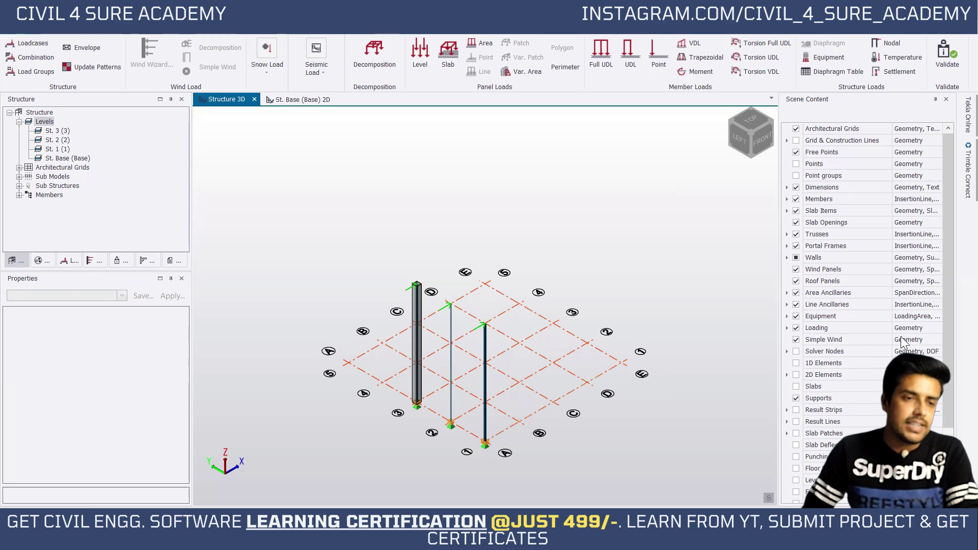
# Step: Turn on Text for the Loading display so each column shows its 5.00kN load label
pyautogui.click(936, 329)
pyautogui.click(866, 356)
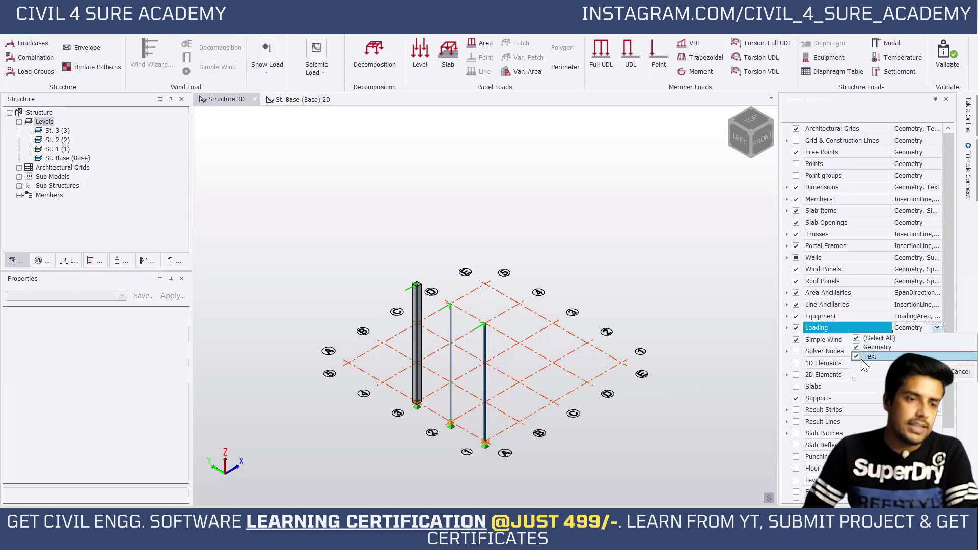
pyautogui.press('Return')
pyautogui.moveTo(615, 335); pyautogui.dragTo(520, 342, button='middle')
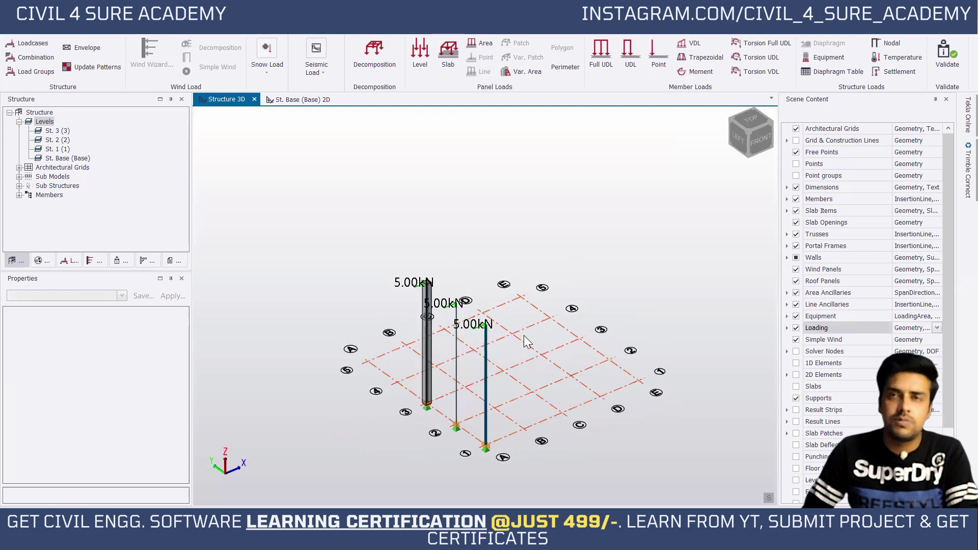
pyautogui.click(289, 34)
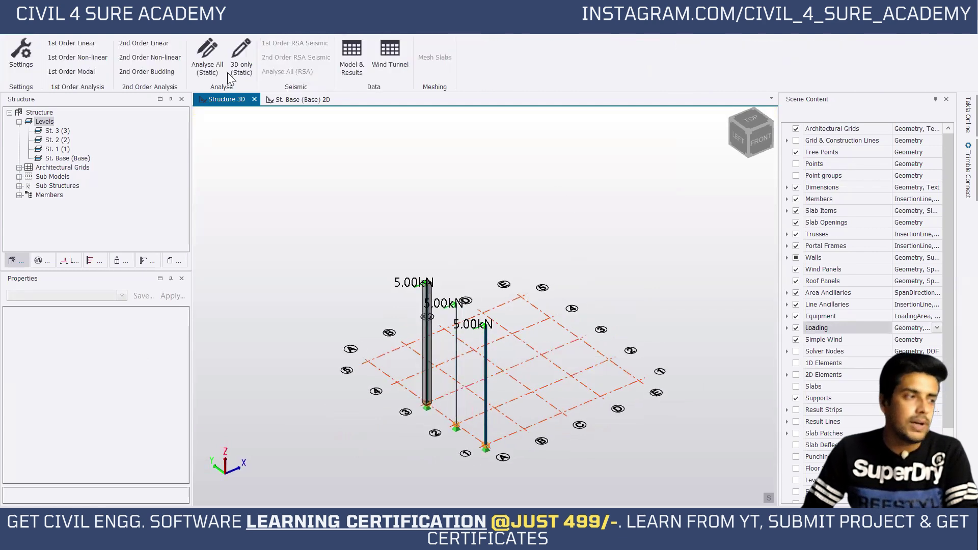
# Step: Run Analyse All (Static), then delete the supports under the left and middle column bases
pyautogui.click(202, 68)
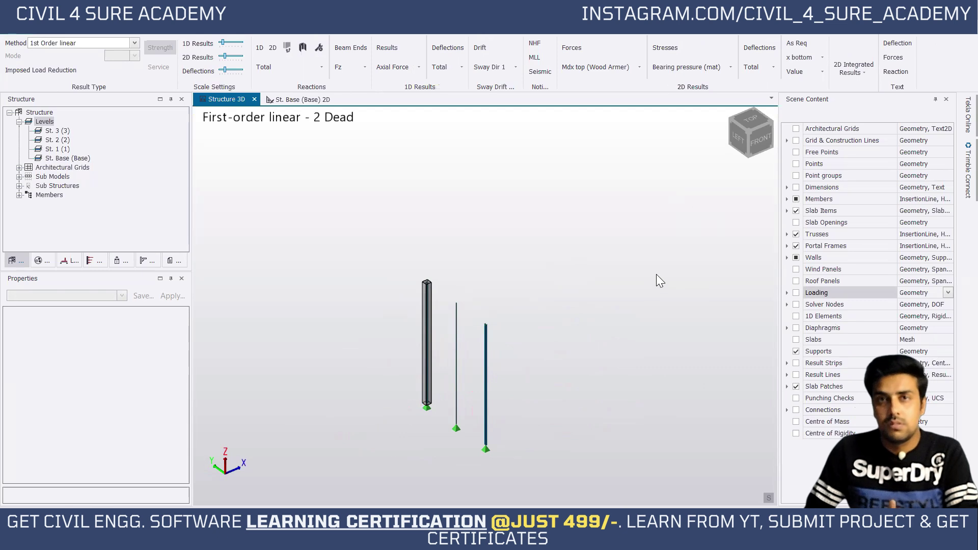
pyautogui.moveTo(504, 414); pyautogui.dragTo(530, 306, button='middle')
pyautogui.scroll(5, 530, 306)
pyautogui.click(326, 264)
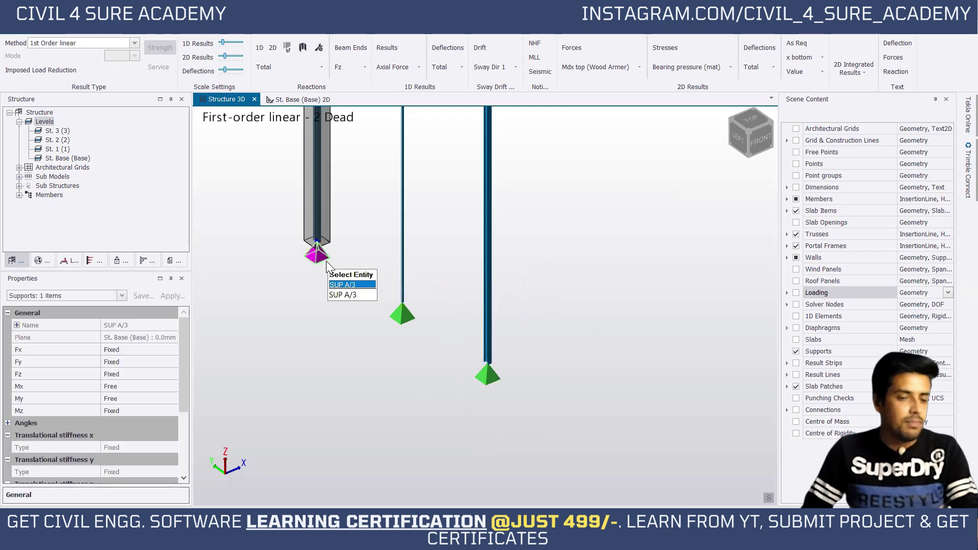
pyautogui.click(394, 316)
pyautogui.click(481, 386)
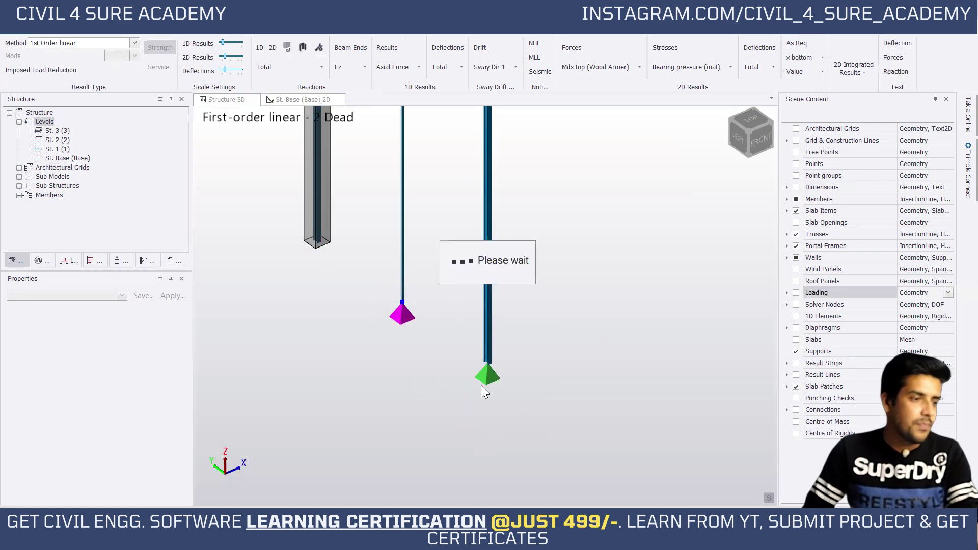
pyautogui.press('Delete')
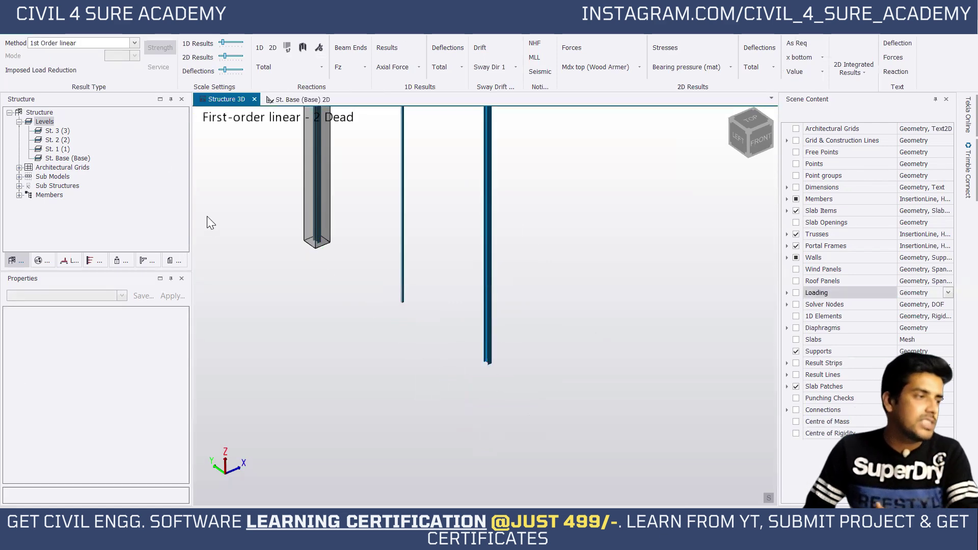
pyautogui.click(207, 25)
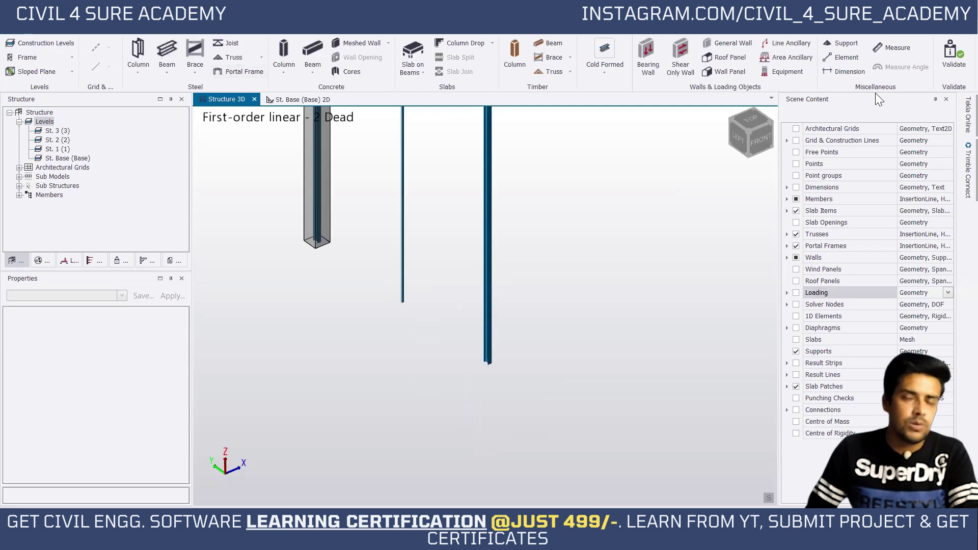
# Step: Place fixed supports at the left, middle and right column bases
pyautogui.click(839, 44)
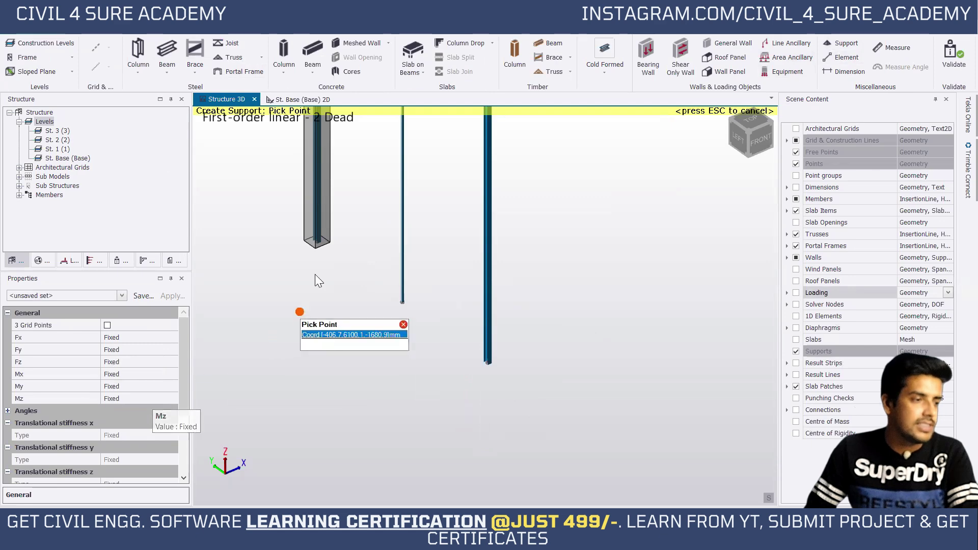
pyautogui.click(316, 242)
pyautogui.click(402, 300)
pyautogui.click(518, 361)
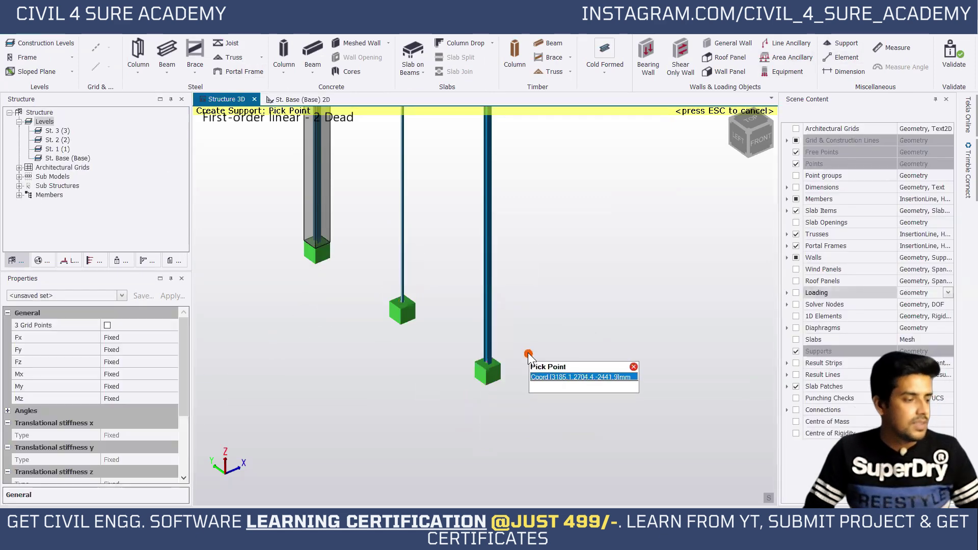
pyautogui.press('Escape')
# Step: Reset to an isometric view and re-run Analyse All (Static)
pyautogui.moveTo(534, 263); pyautogui.dragTo(586, 361, button='middle')
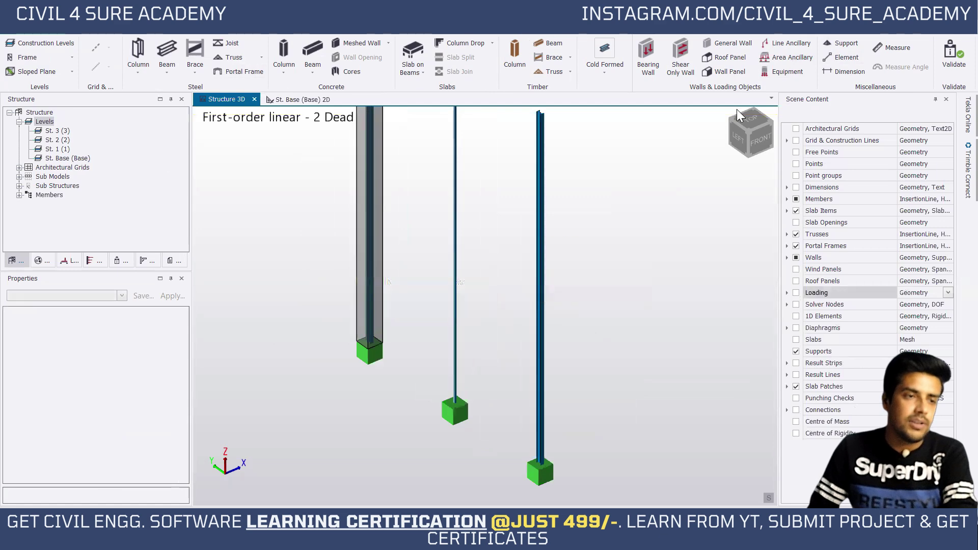
pyautogui.click(720, 157)
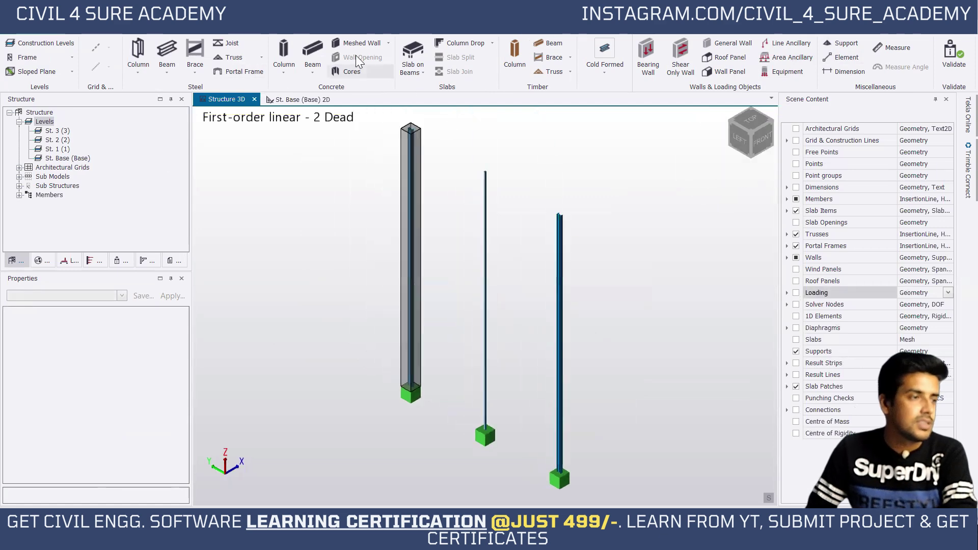
pyautogui.click(275, 33)
pyautogui.click(217, 52)
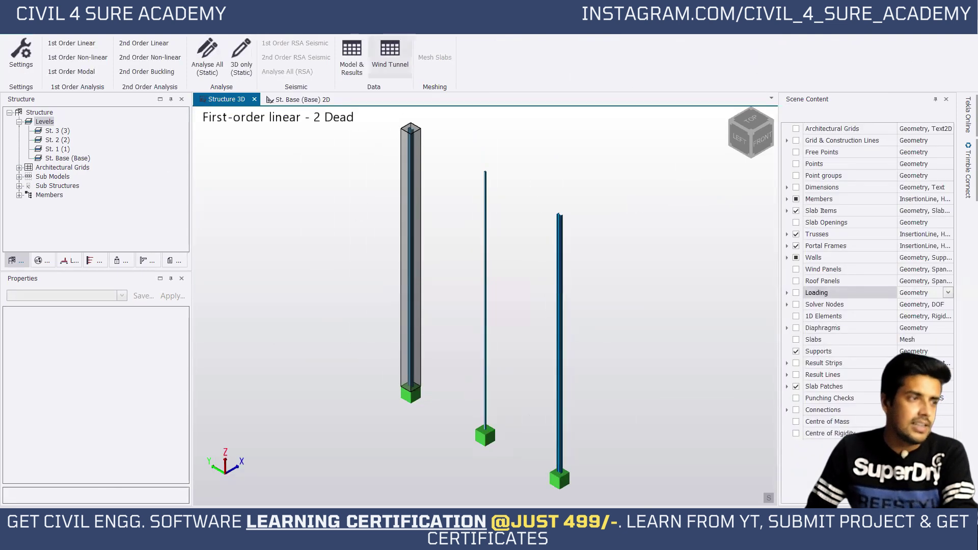
# Step: Show the member deflection curves with deflection value labels on the columns
pyautogui.click(563, 34)
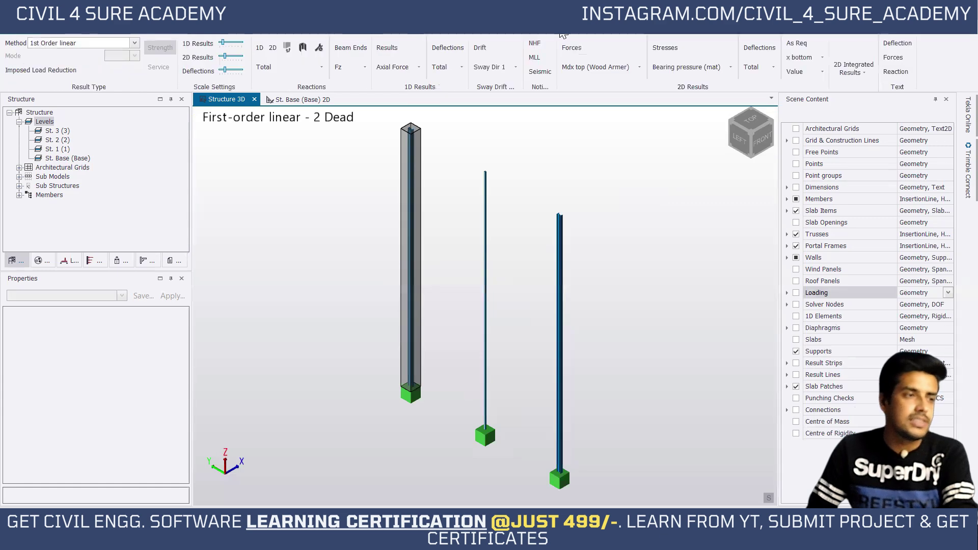
pyautogui.click(447, 49)
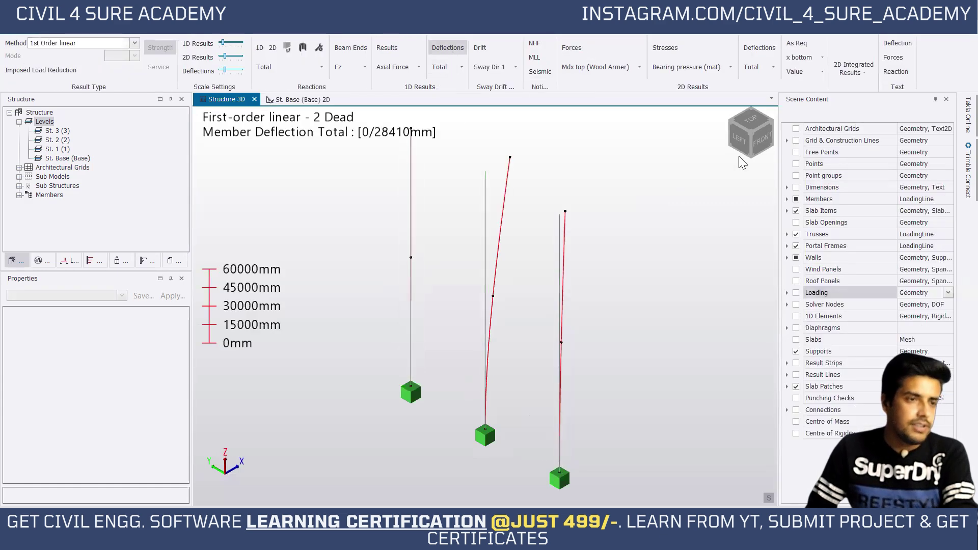
pyautogui.moveTo(670, 205); pyautogui.dragTo(670, 228, button='middle')
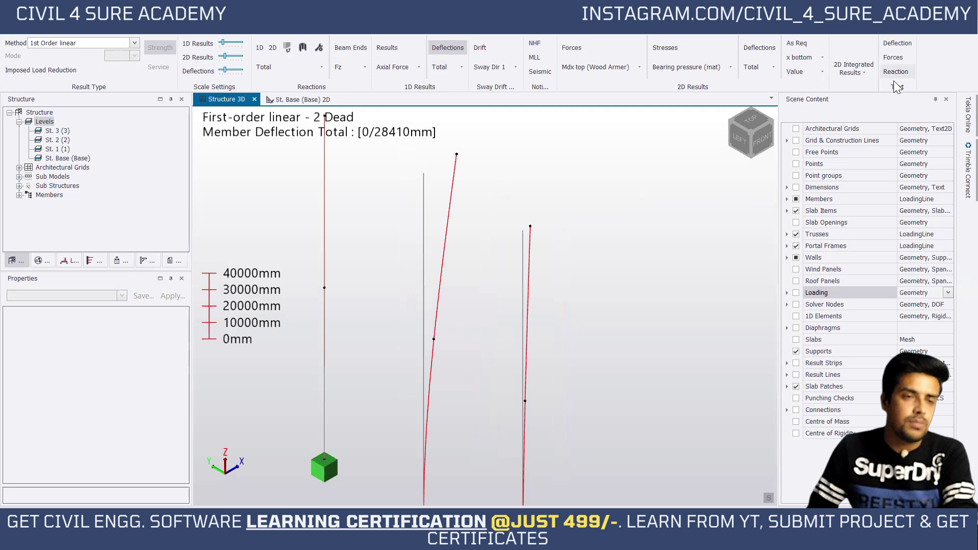
pyautogui.click(896, 44)
# Step: Pan and zoom around the columns to inspect the deflections, peaking at 28410 mm on the middle column
pyautogui.moveTo(648, 208); pyautogui.dragTo(710, 253, button='middle')
pyautogui.moveTo(379, 163)
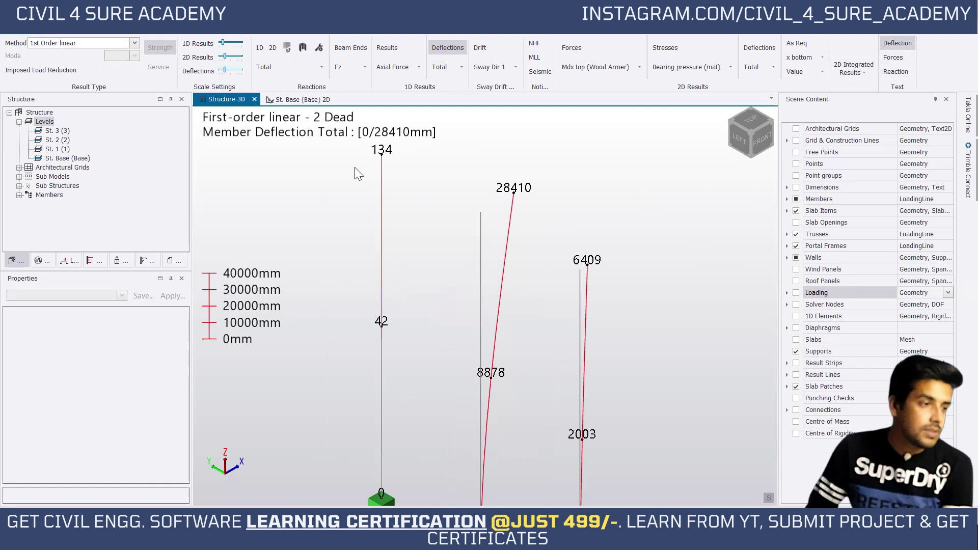
pyautogui.moveTo(507, 255); pyautogui.dragTo(487, 202, button='middle')
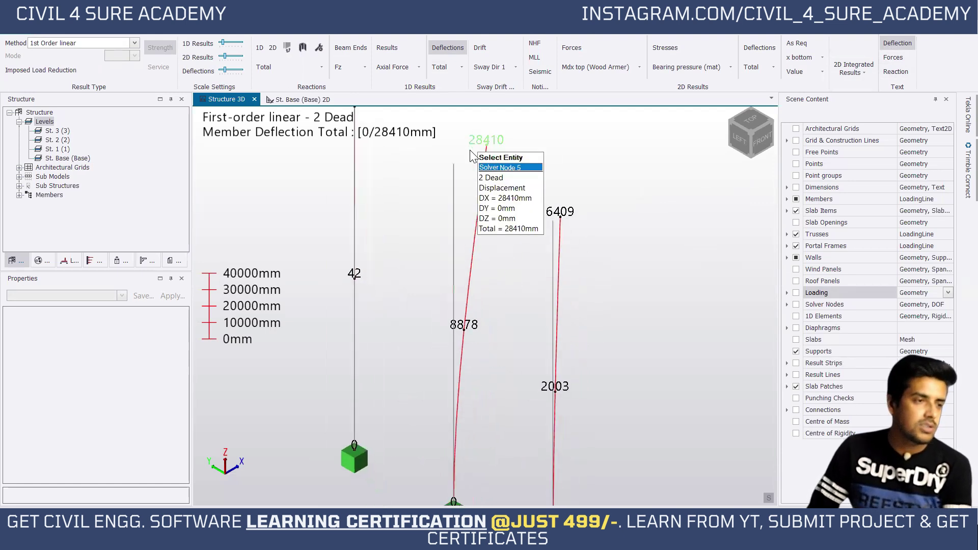
pyautogui.scroll(2, 524, 277)
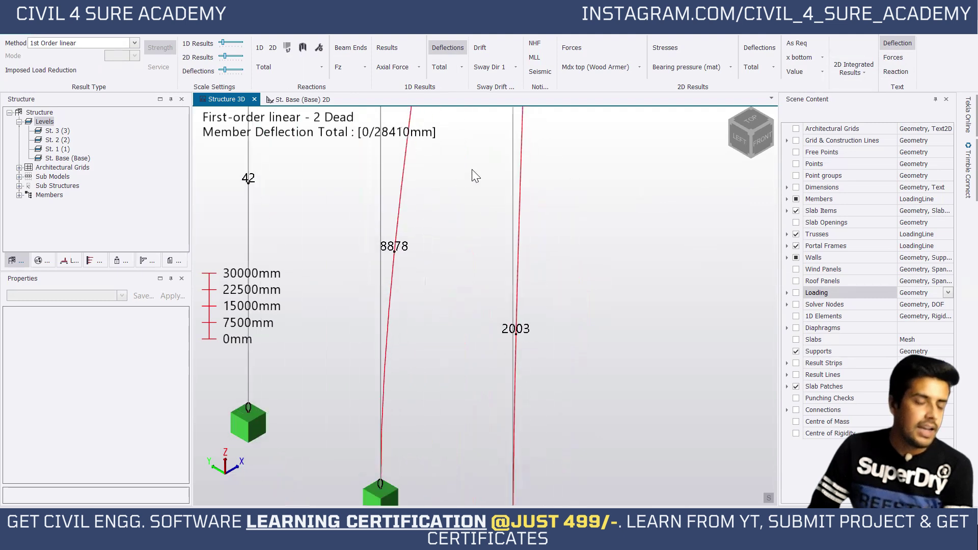
pyautogui.moveTo(525, 277); pyautogui.dragTo(519, 263, button='middle')
pyautogui.click(728, 159)
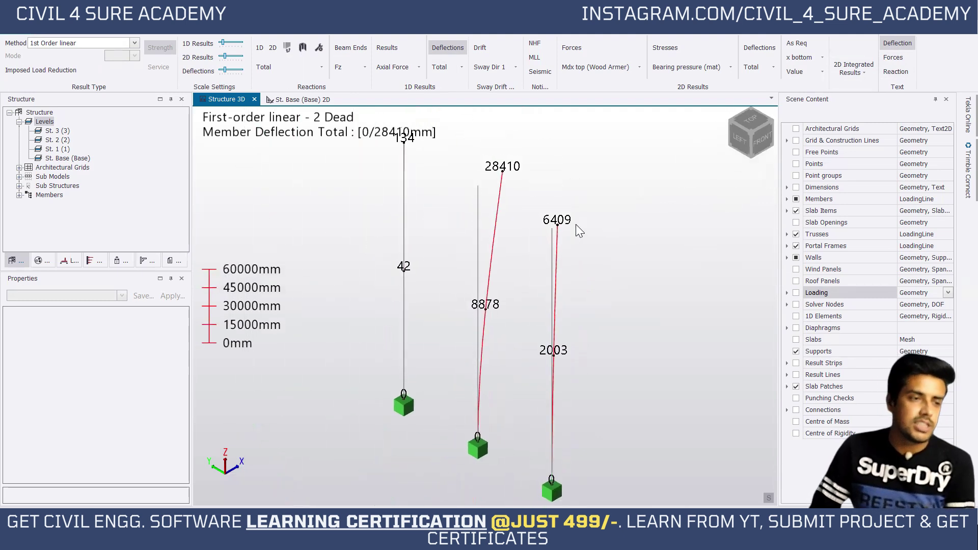
pyautogui.moveTo(578, 226); pyautogui.dragTo(596, 256, button='middle')
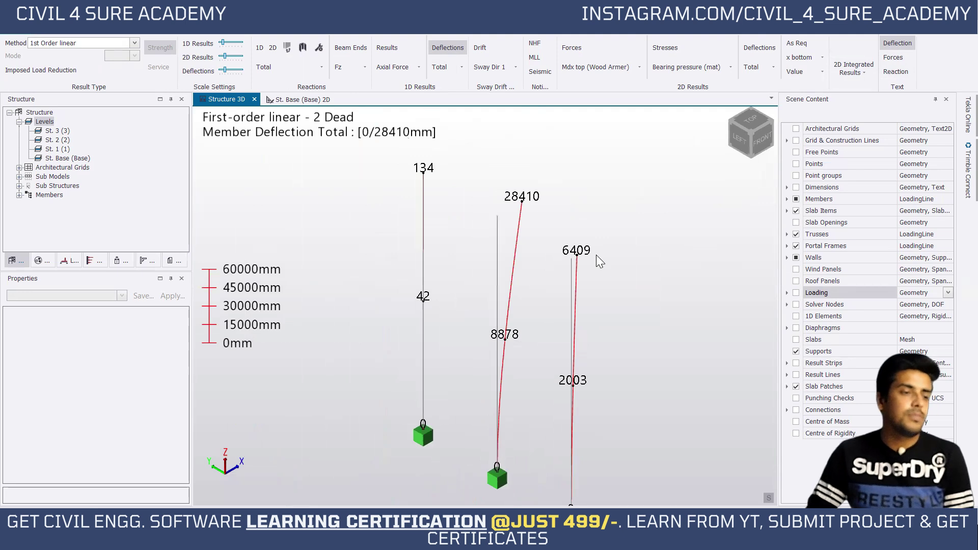